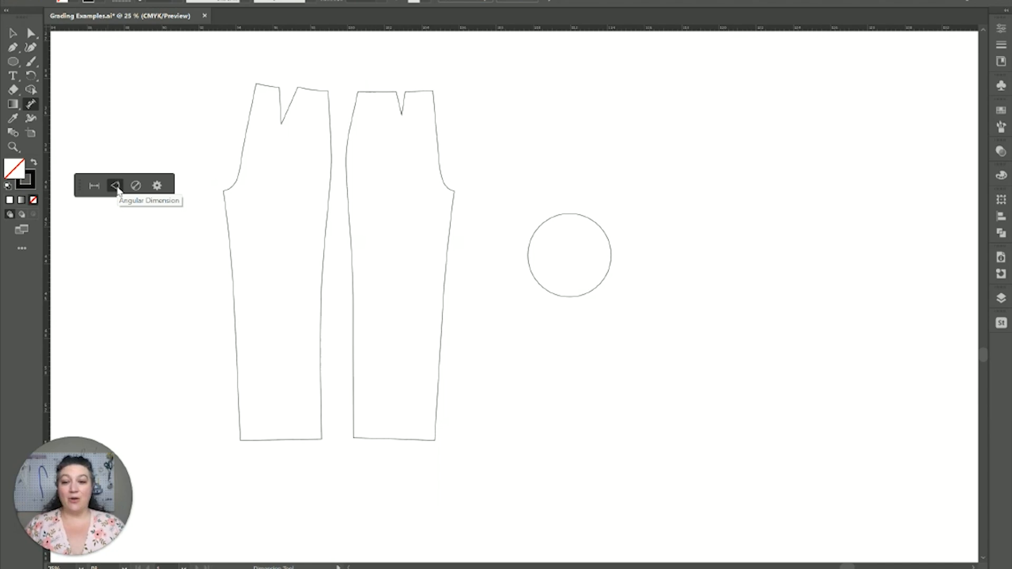
Add a linear dimension for the hem width, placed just below the left trouser pattern piece
left_click(137, 187)
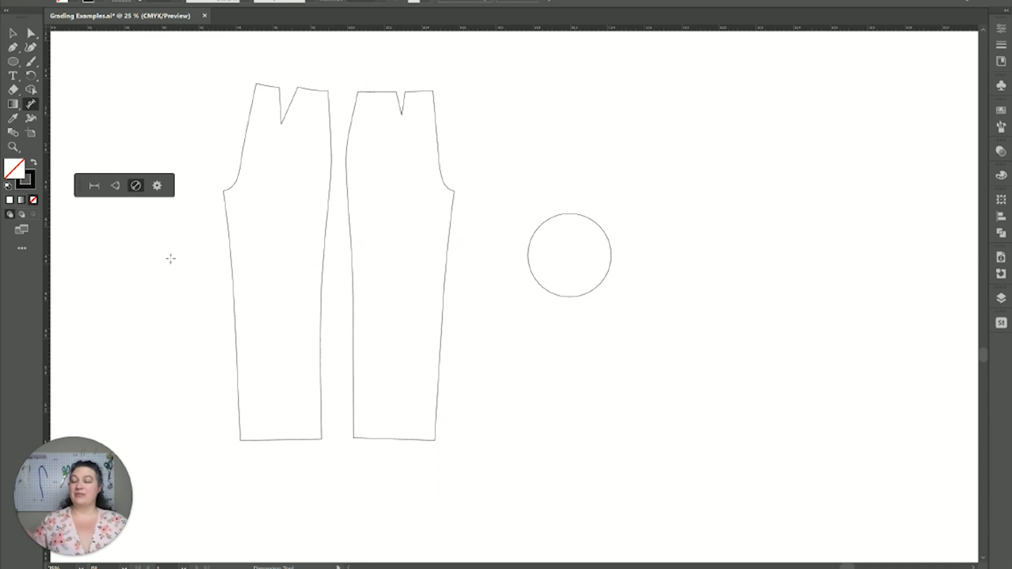
left_click(94, 185)
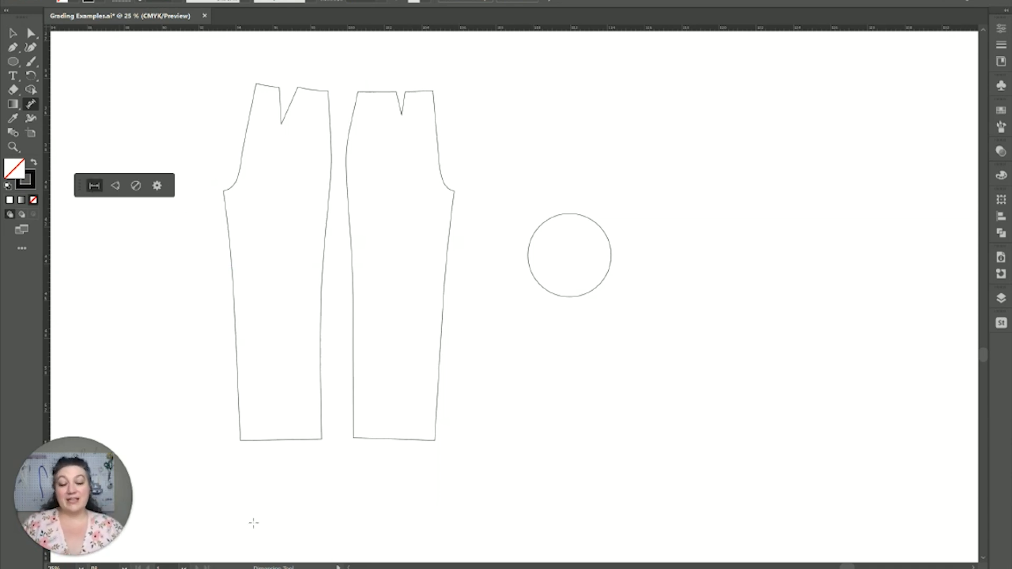
scroll(242, 454, "down", 2)
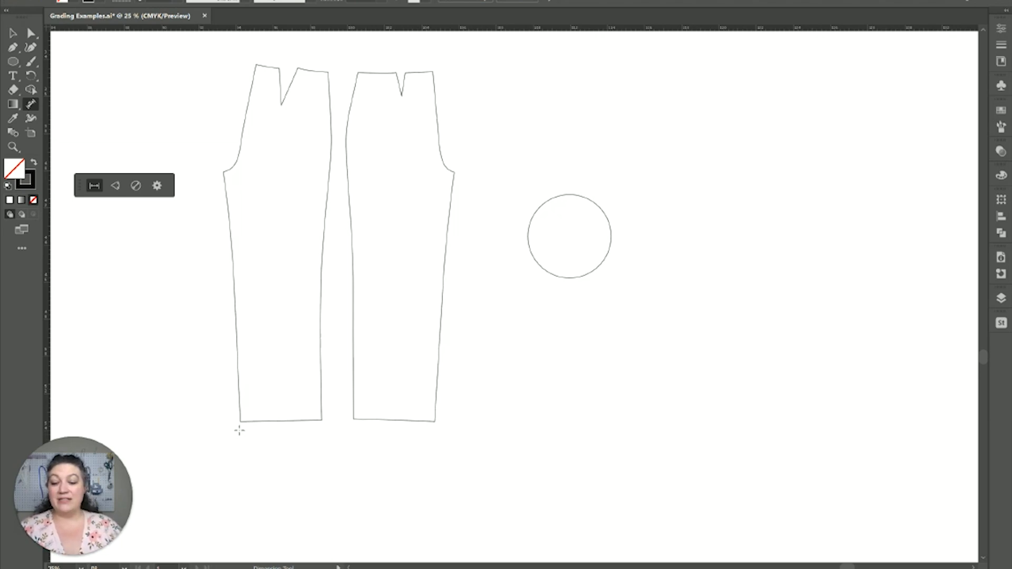
left_click_drag(240, 430, 322, 430)
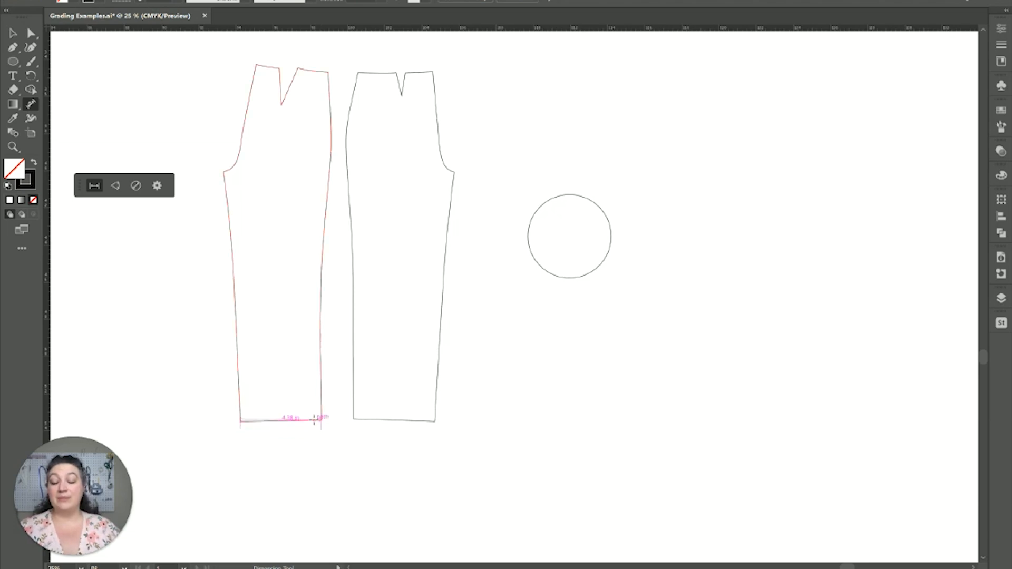
left_click(303, 452)
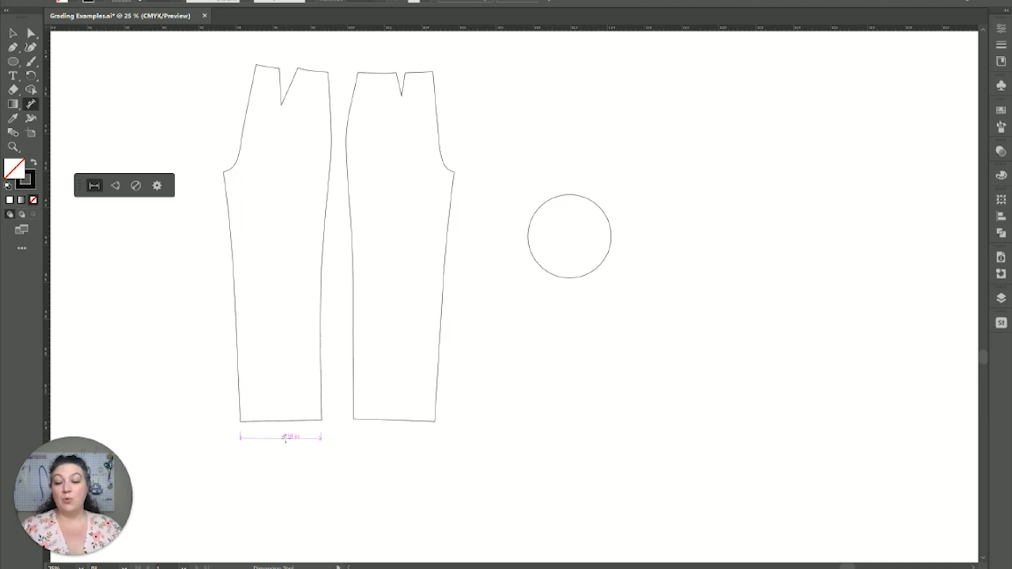
left_click(286, 438)
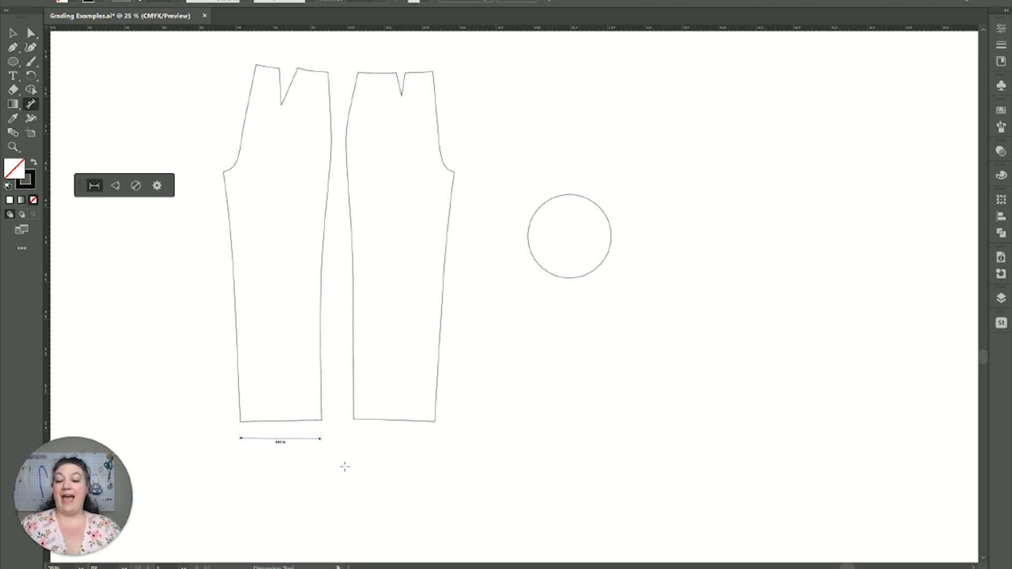
Add a linear dimension for the hem width just below the right trouser pattern piece
left_click(352, 432)
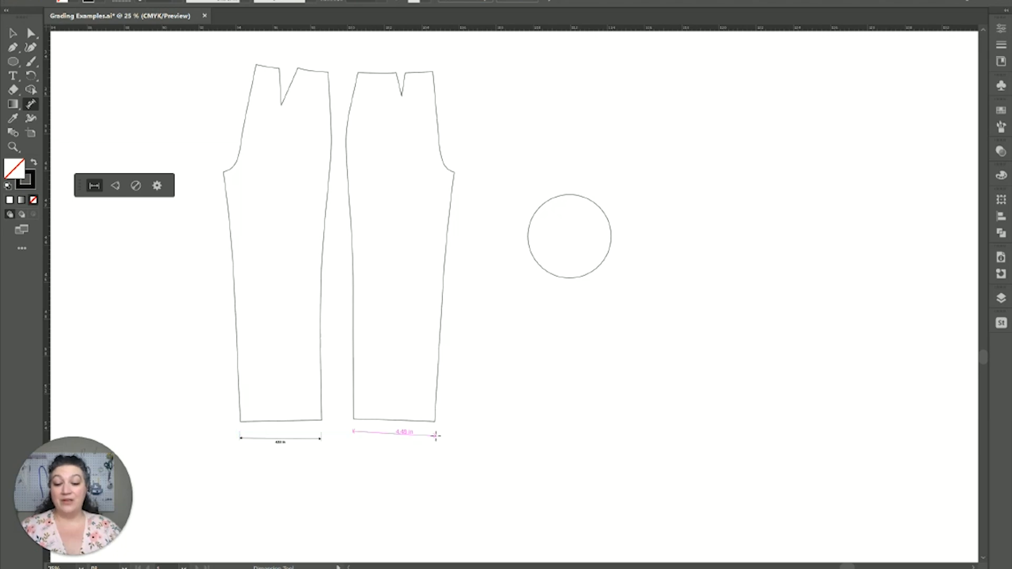
left_click(435, 435)
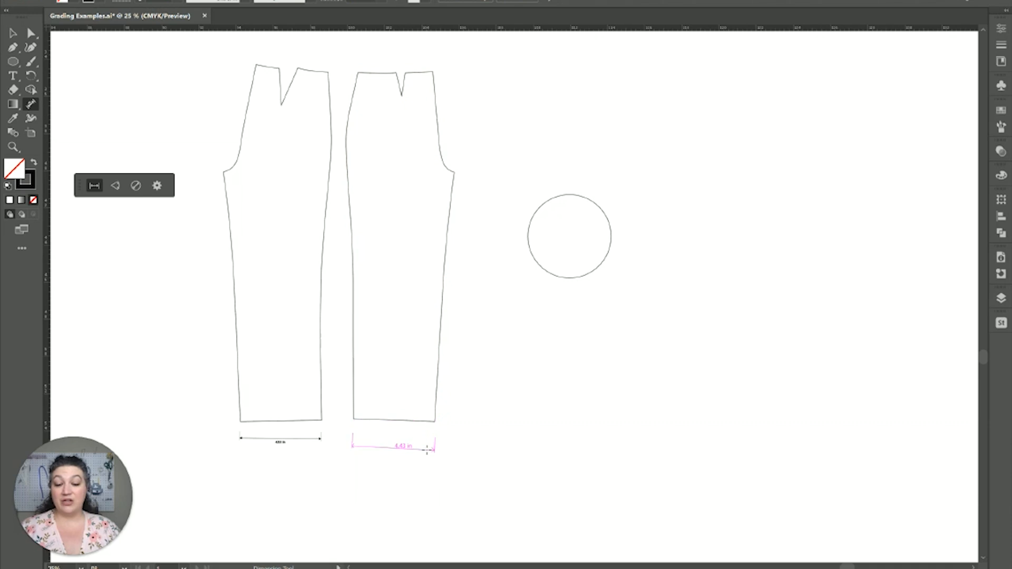
left_click(424, 443)
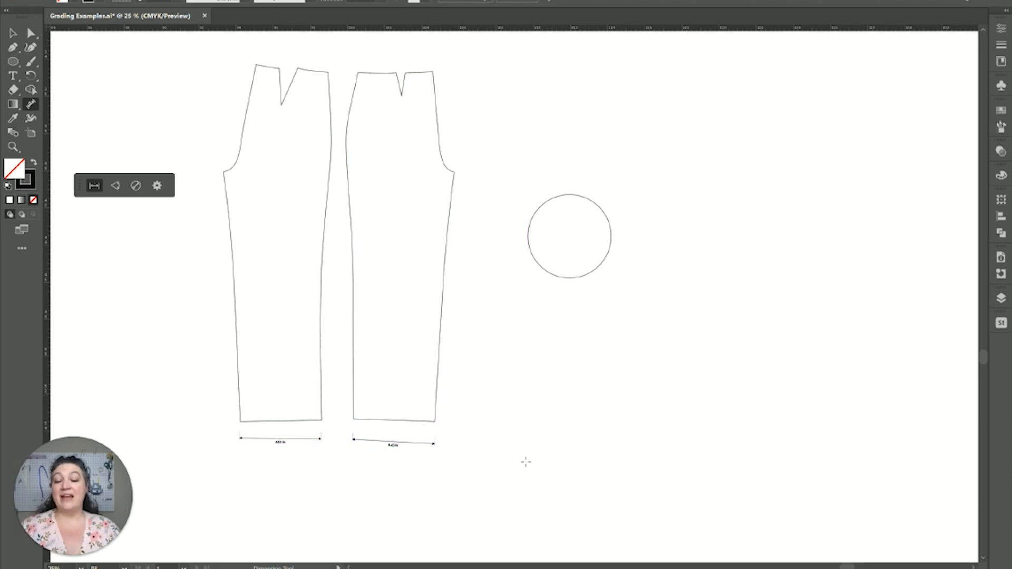
Add linear dimensions for the depth of the waist dart on both trouser pattern pieces
scroll(353, 460, "down", 2)
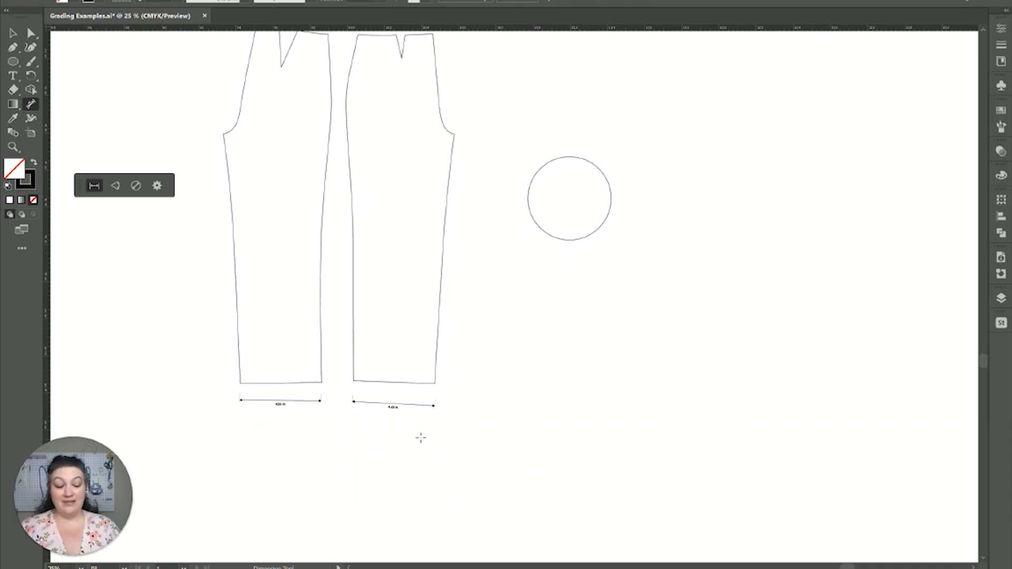
key("ctrl+equal")
key("ctrl+equal")
key("ctrl+equal")
left_click_drag(407, 442, 820, 156)
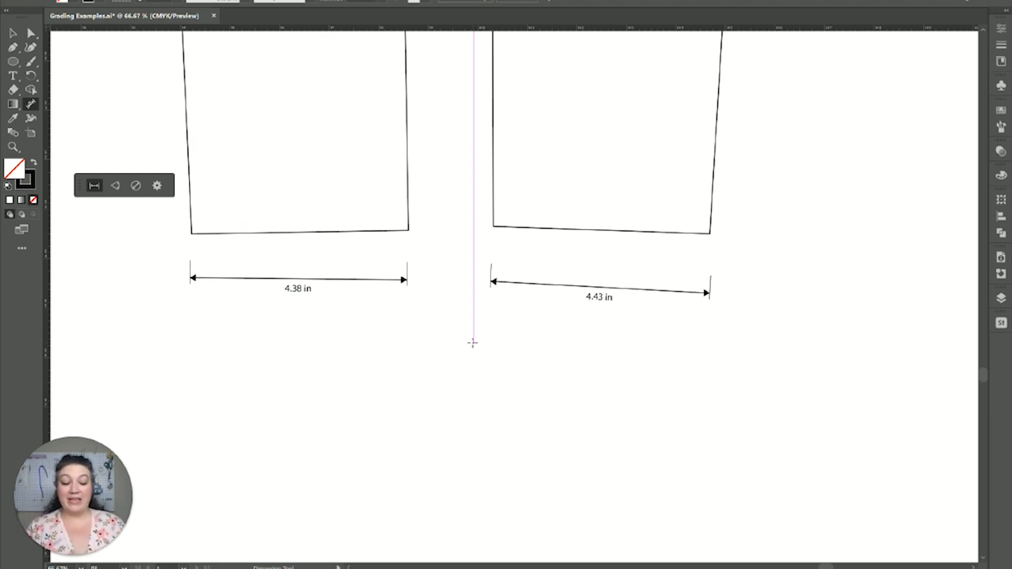
key("ctrl+minus")
key("ctrl+minus")
scroll(526, 177, "up", 3)
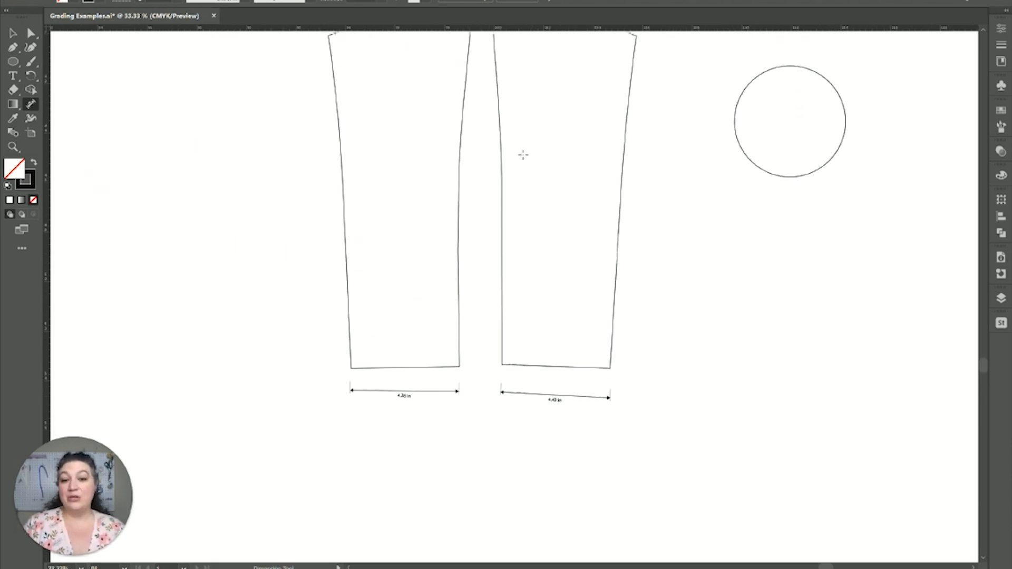
scroll(519, 156, "up", 5)
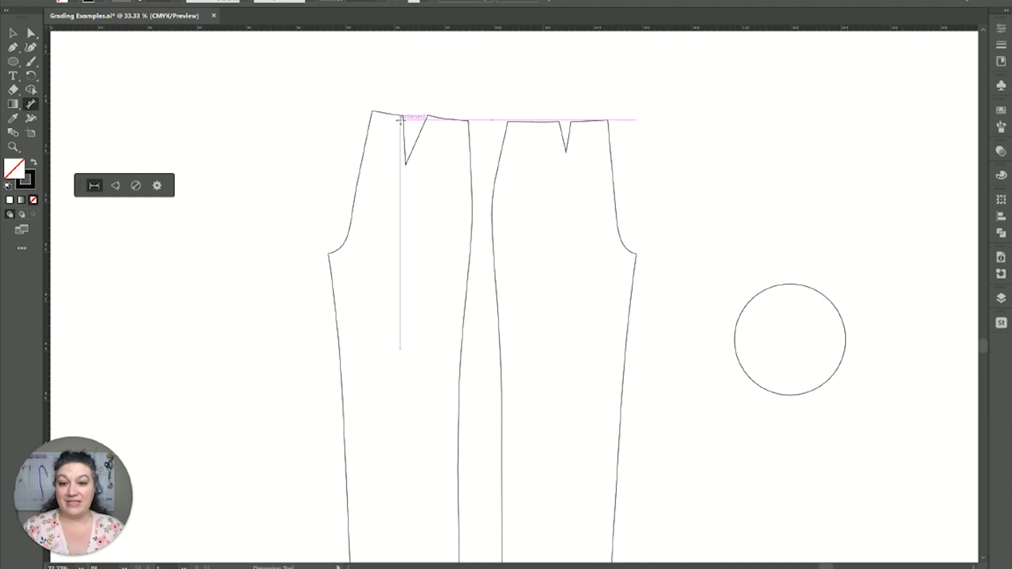
left_click_drag(403, 116, 409, 165)
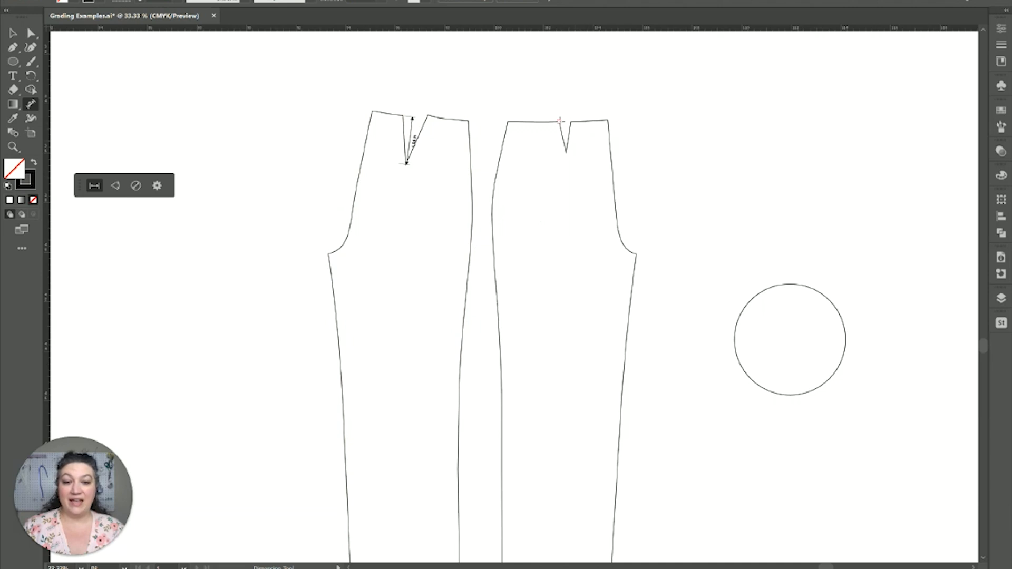
left_click_drag(560, 122, 560, 153)
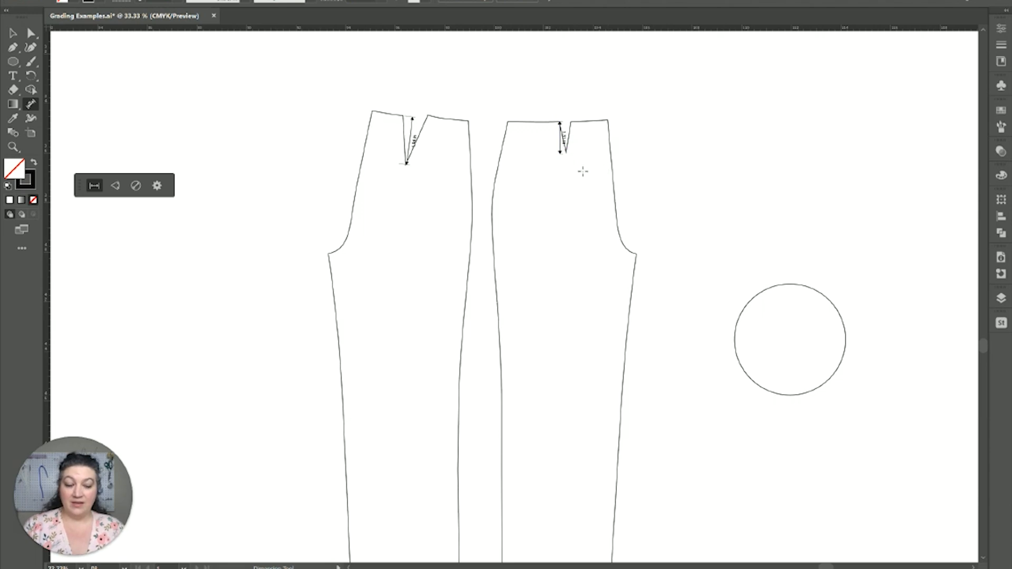
Add an angular dimension inside the left trouser piece's hem corner nearest the right piece
scroll(583, 169, "down", 2)
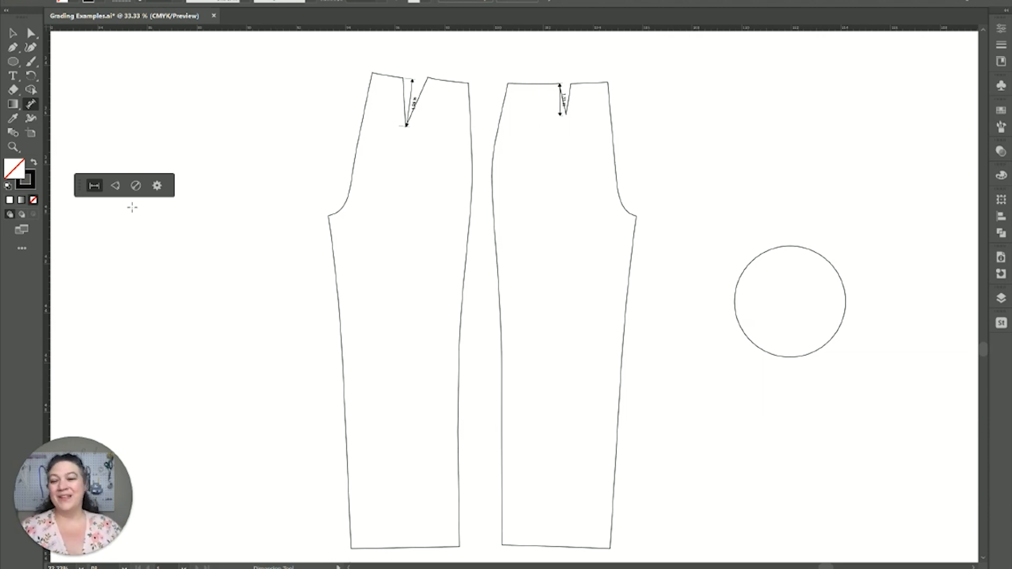
left_click(115, 185)
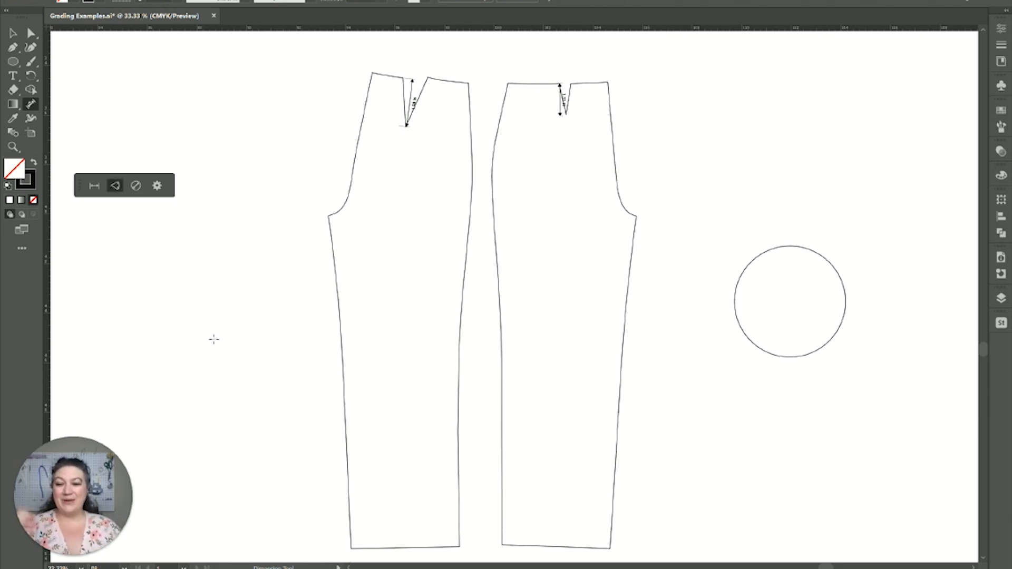
scroll(441, 391, "down", 2)
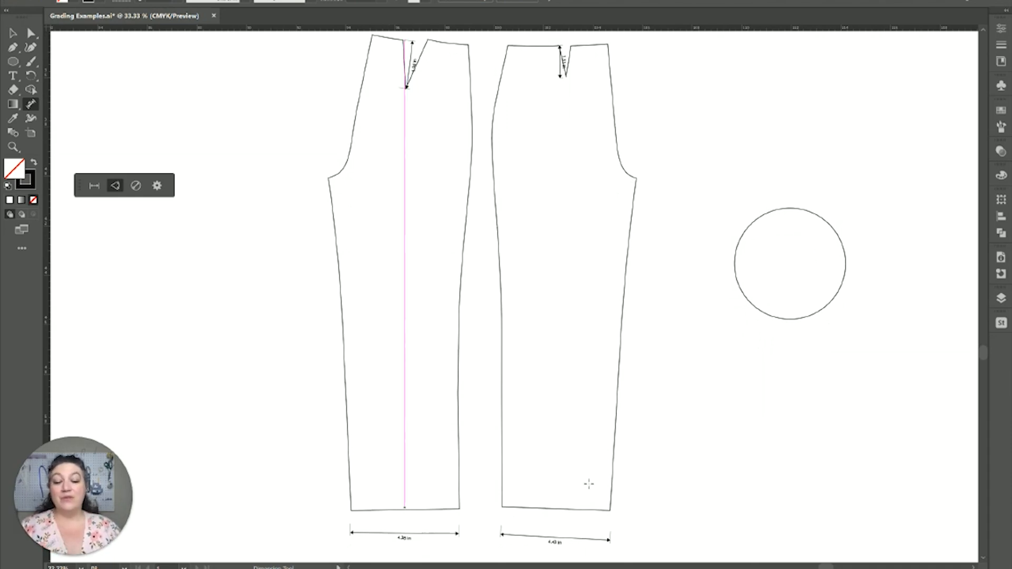
key("ctrl+equal")
key("ctrl+equal")
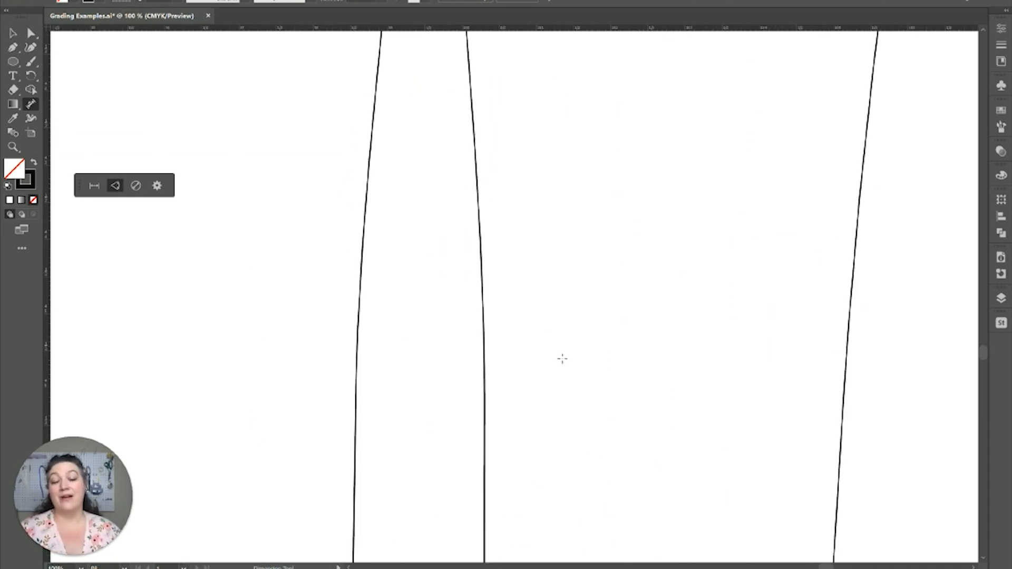
left_click_drag(541, 485, 812, 15)
left_click_drag(786, 417, 683, 185)
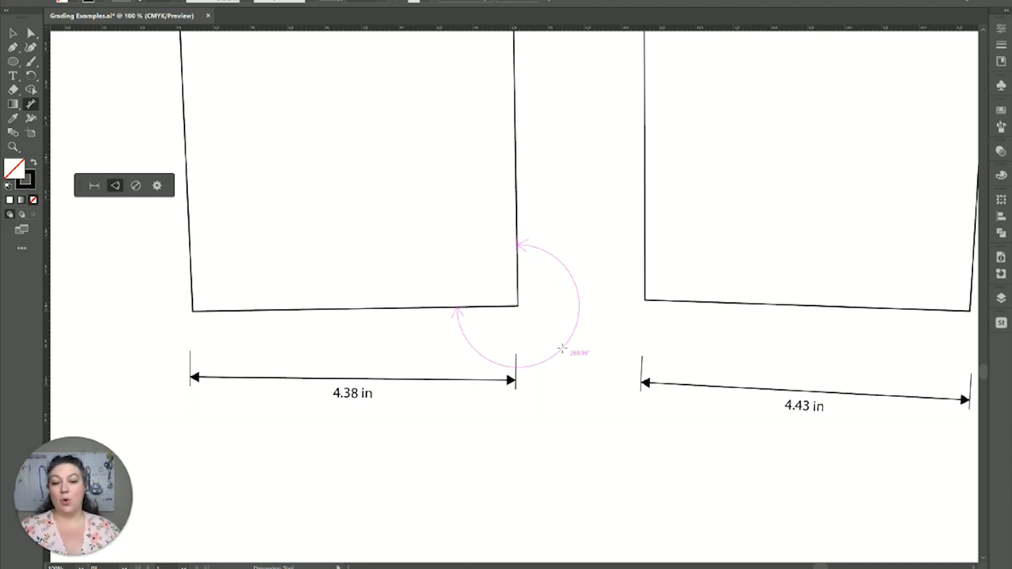
left_click(480, 275)
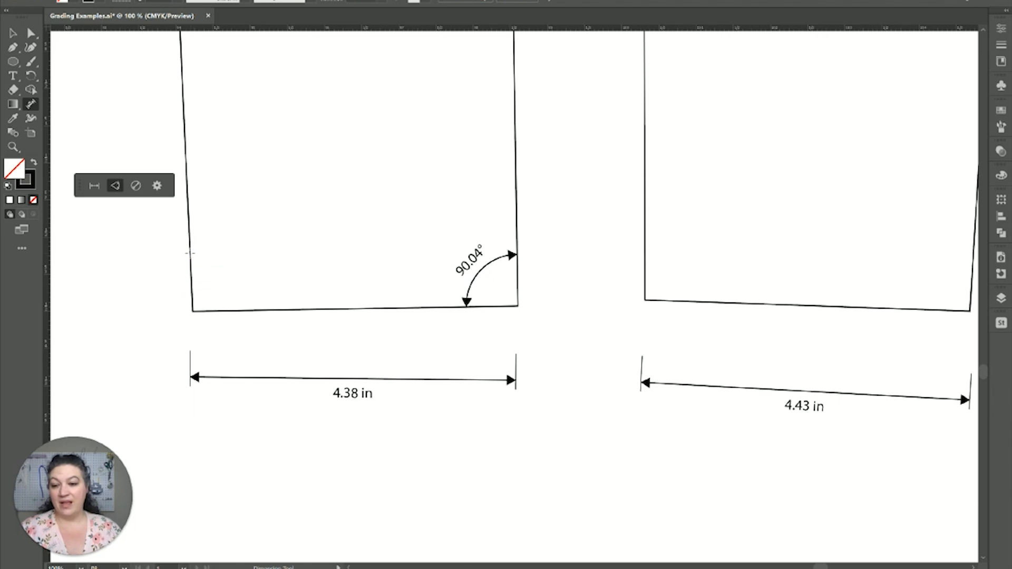
Add an angular dimension around the outside of the left trouser piece's other hem corner
left_click(190, 253)
left_click(224, 310)
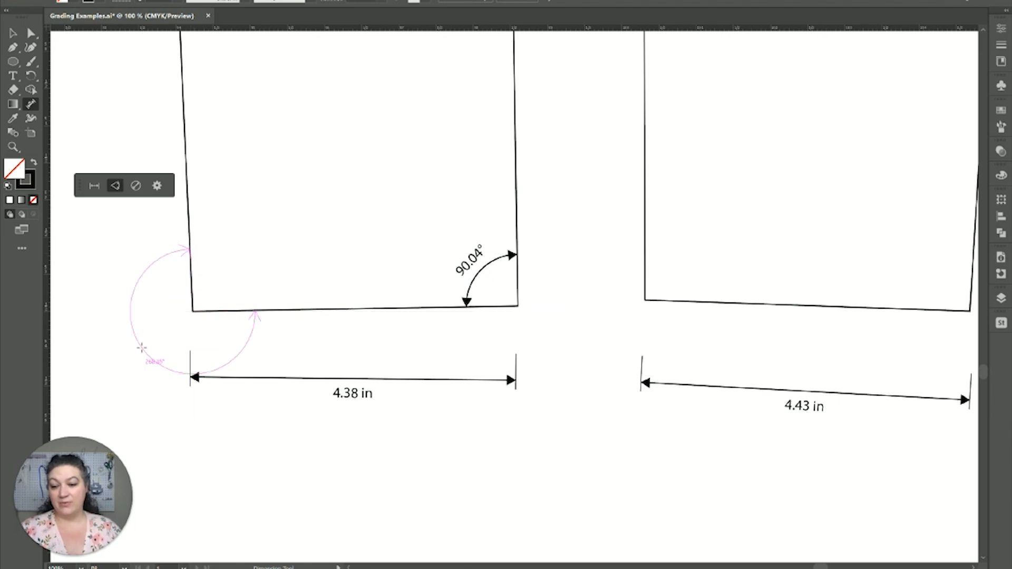
left_click(141, 348)
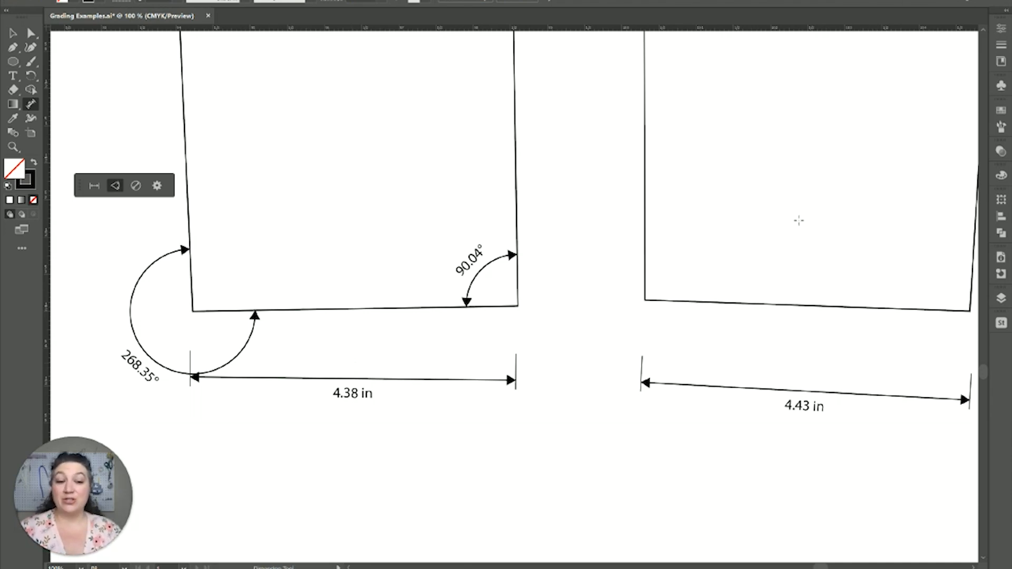
Add an angular dimension inside the right trouser piece's hem corner nearest the left piece
left_click(645, 233)
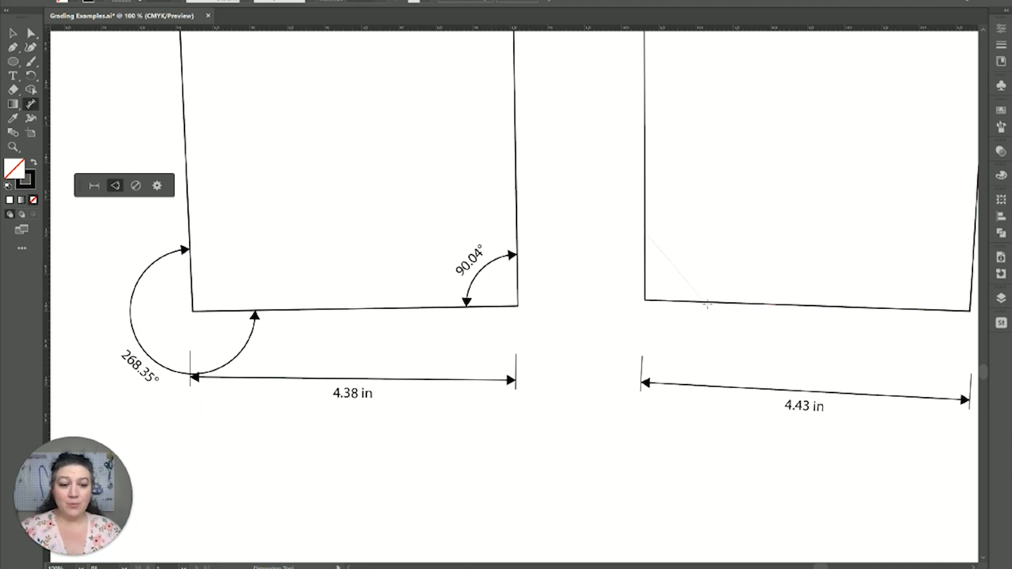
left_click(706, 302)
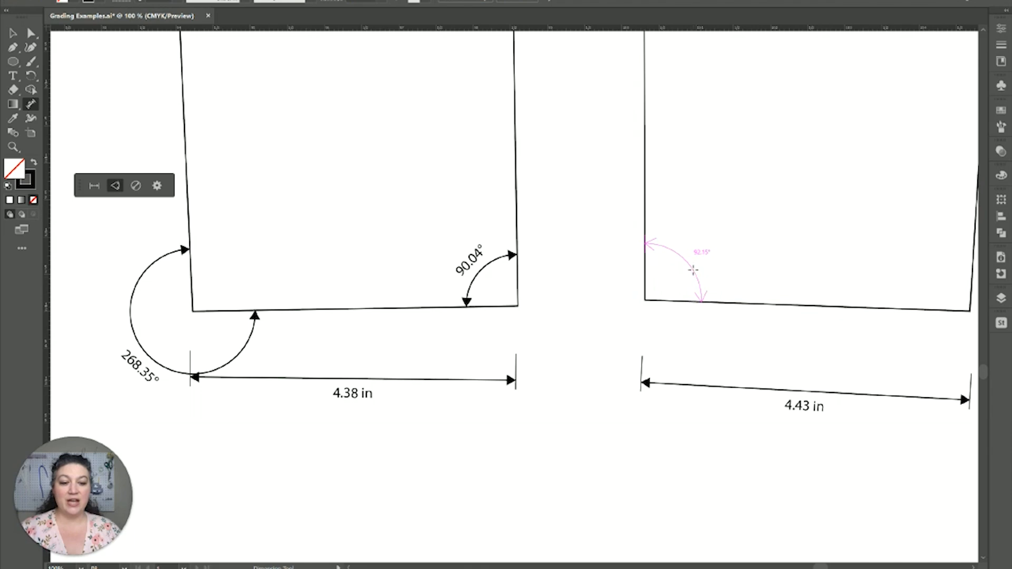
left_click(718, 243)
Move the anchor above the right piece's dimensioned hem corner inward until that corner's angle is about 90.02°
scroll(718, 243, "up", 1)
left_click_drag(718, 243, 580, 319)
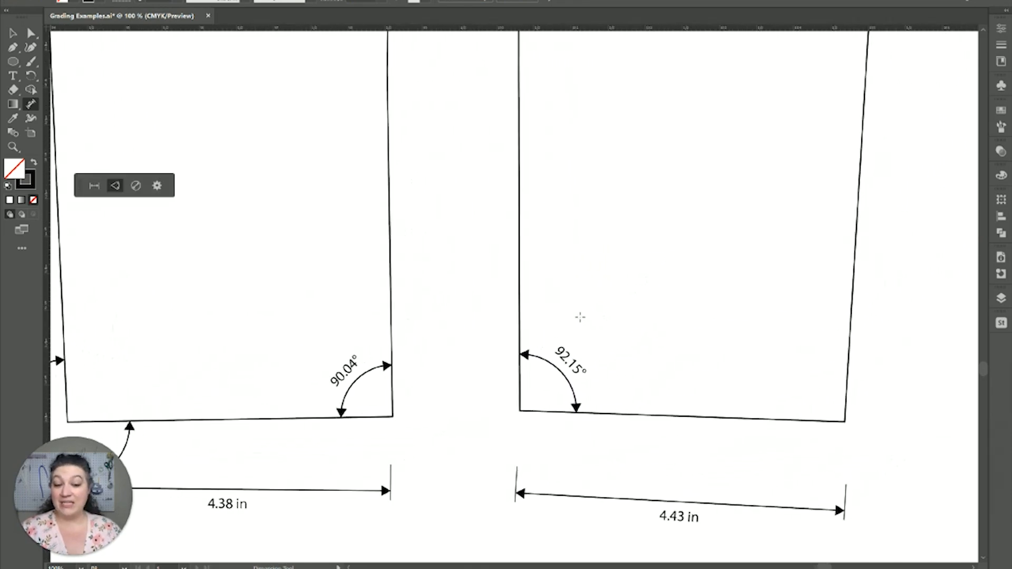
scroll(587, 301, "up", 1)
key("a")
left_click(520, 160)
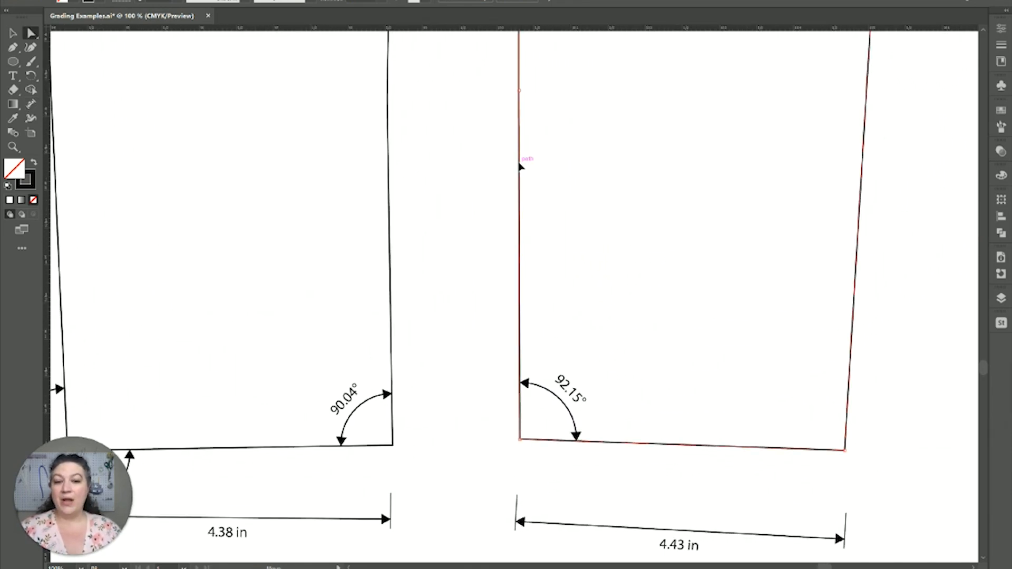
left_click_drag(521, 95, 524, 96)
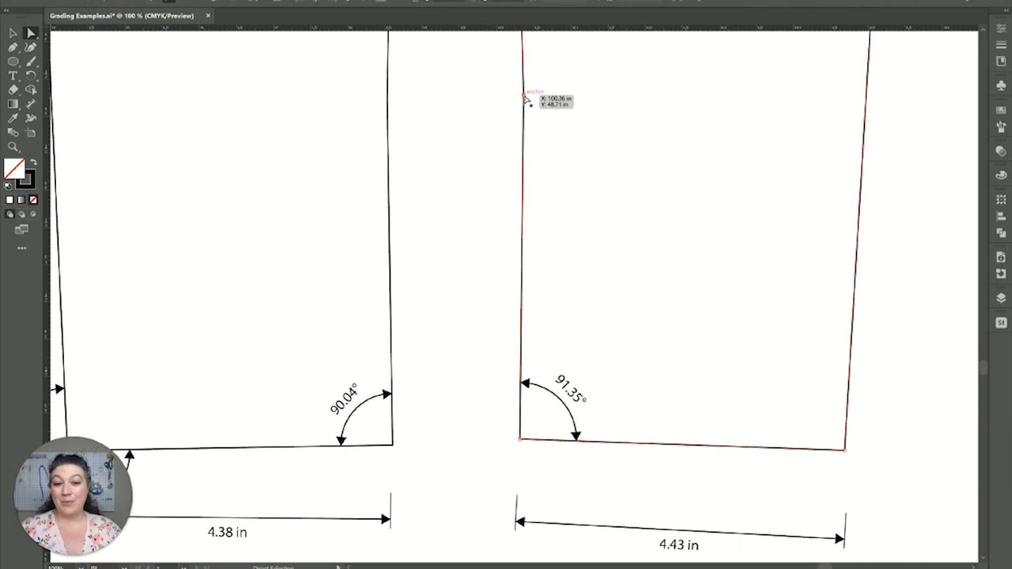
left_click_drag(524, 98, 528, 96)
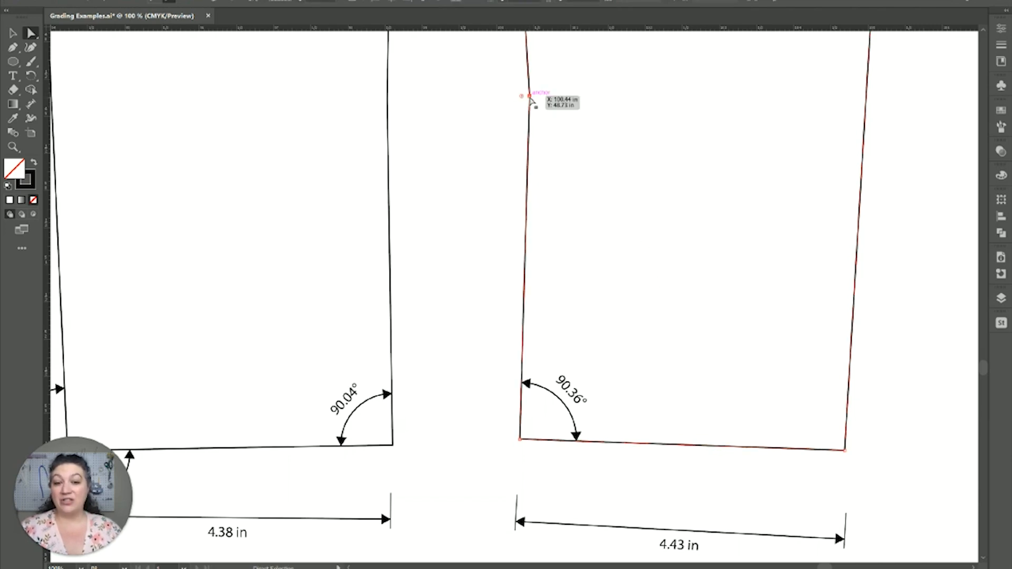
left_click_drag(530, 98, 530, 97)
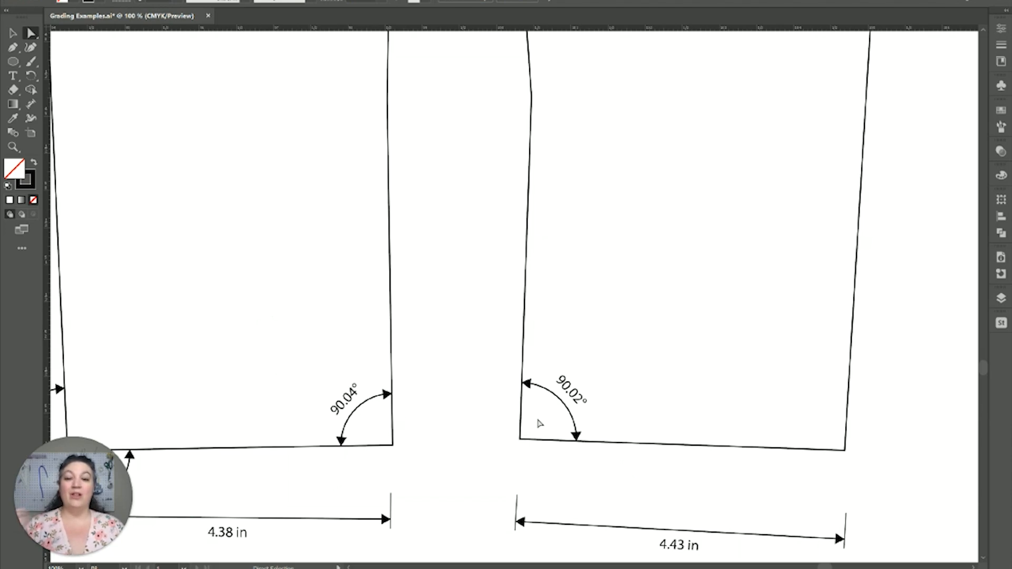
Add a radius dimension and a diameter dimension to the circle beside the trouser pattern pieces
scroll(678, 397, "up", 4)
left_click_drag(721, 365, 285, 468)
left_click_drag(807, 236, 529, 474)
left_click_drag(677, 290, 592, 450)
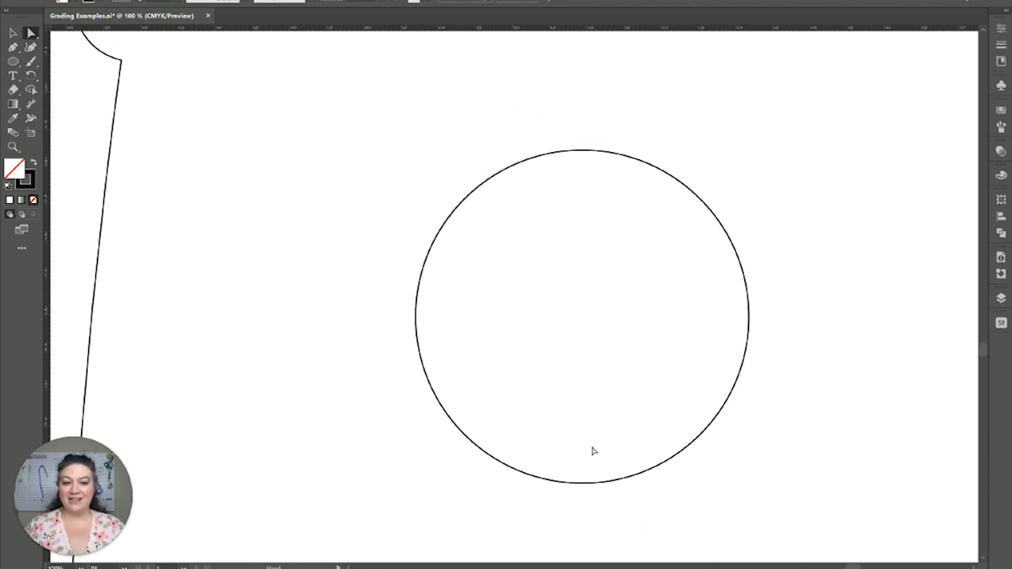
left_click(34, 101)
left_click(134, 186)
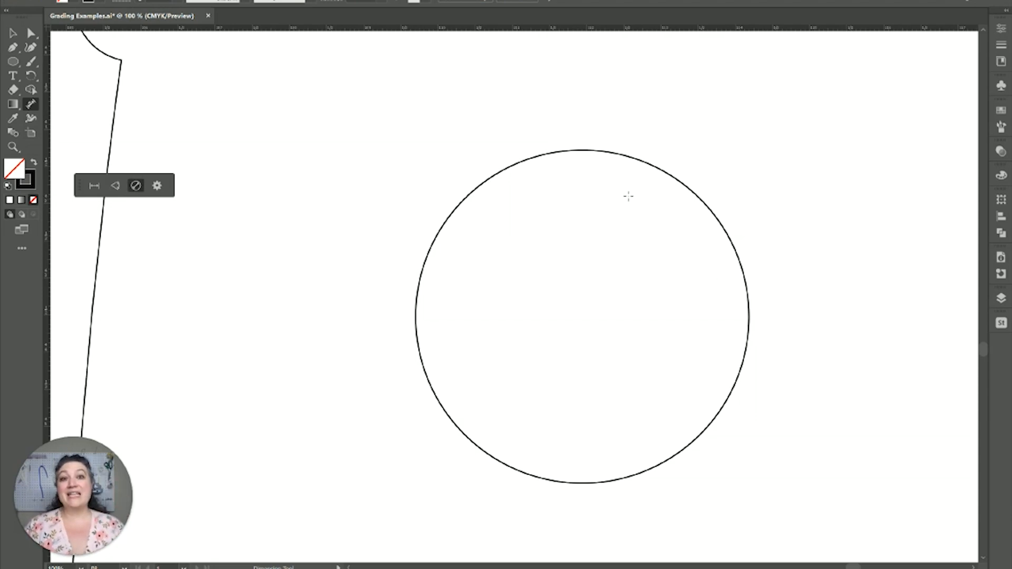
left_click(698, 435)
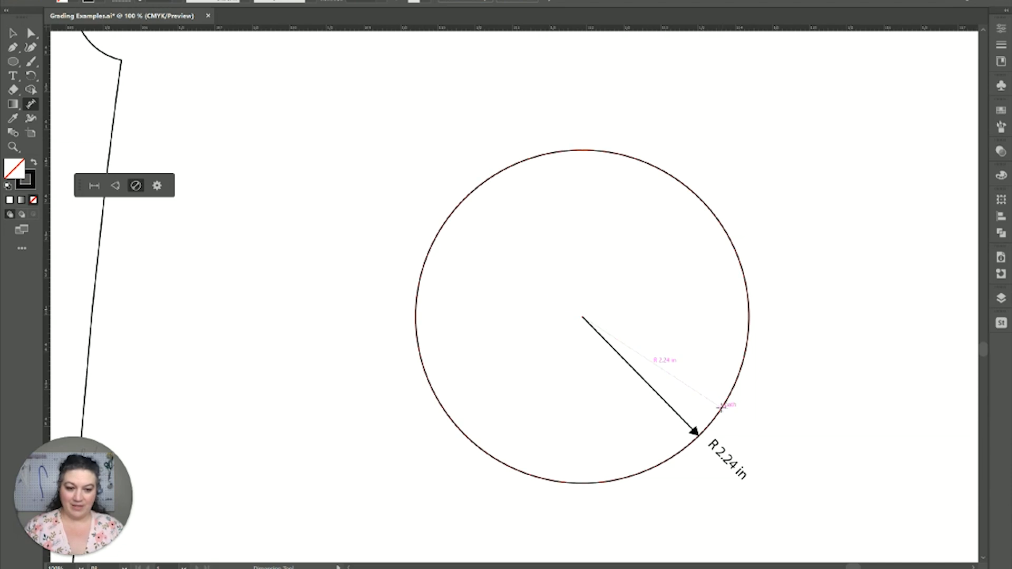
left_click(658, 314)
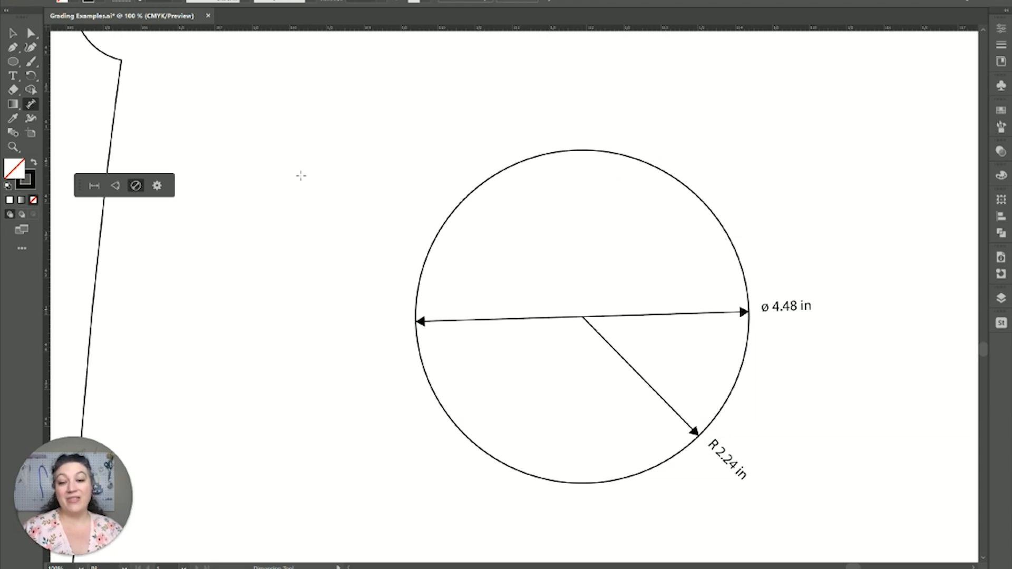
left_click_drag(307, 188, 685, 426)
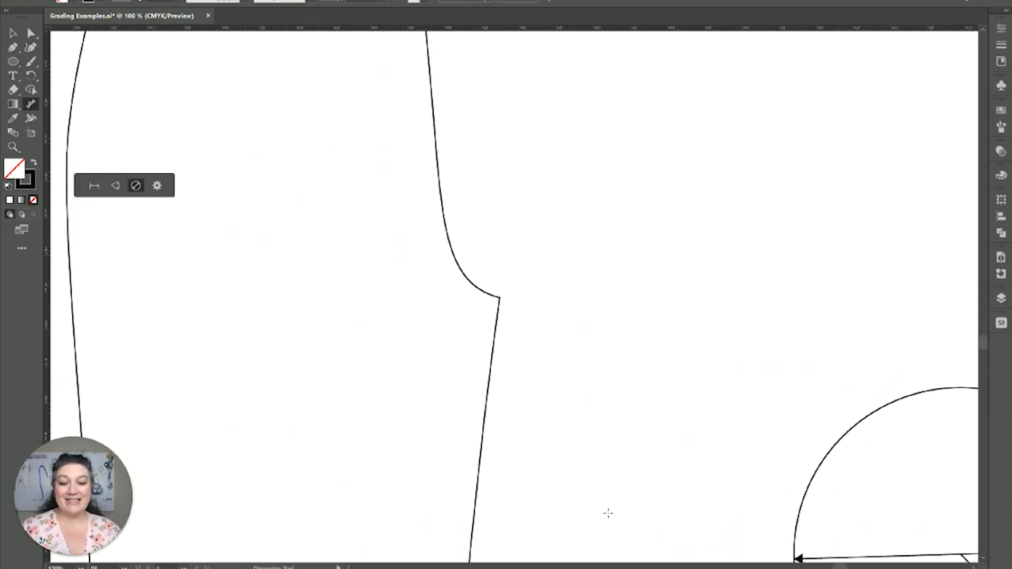
Add two radius dimensions at different points along the right trouser piece's crotch curve
left_click(464, 270)
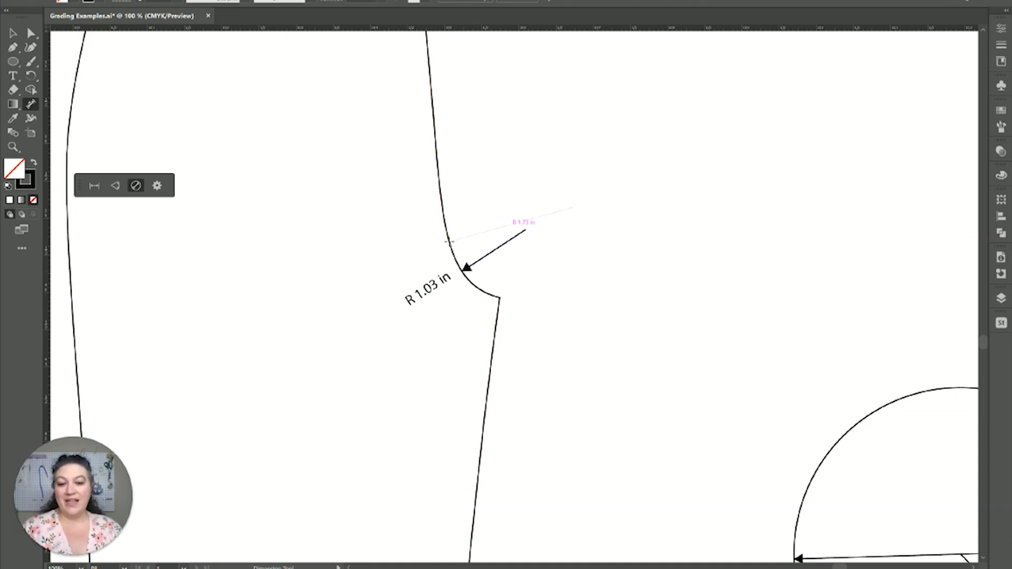
left_click(450, 241)
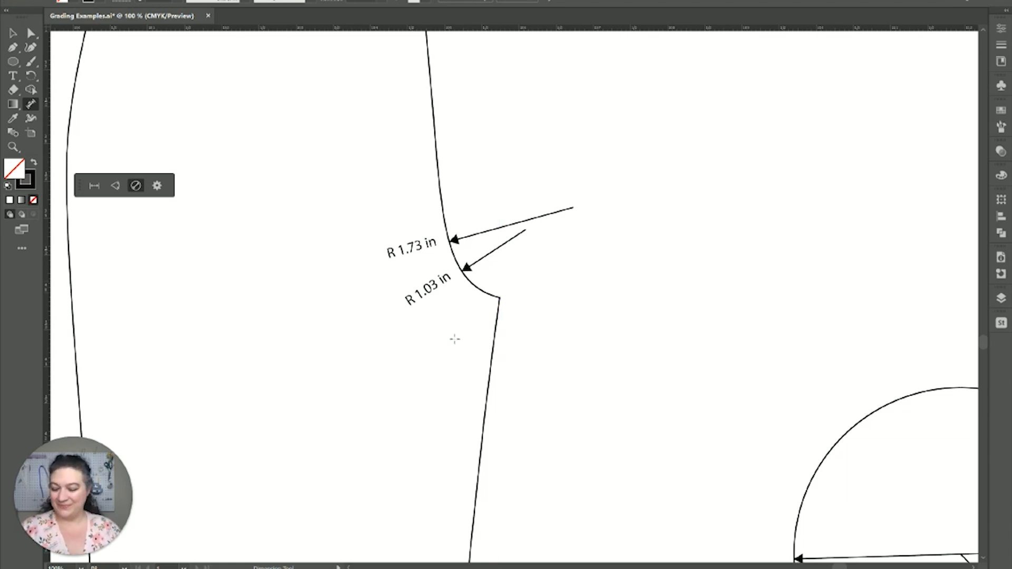
Delete both radius dimensions from the right trouser piece's crotch curve
key("v")
scroll(654, 407, "up", 2)
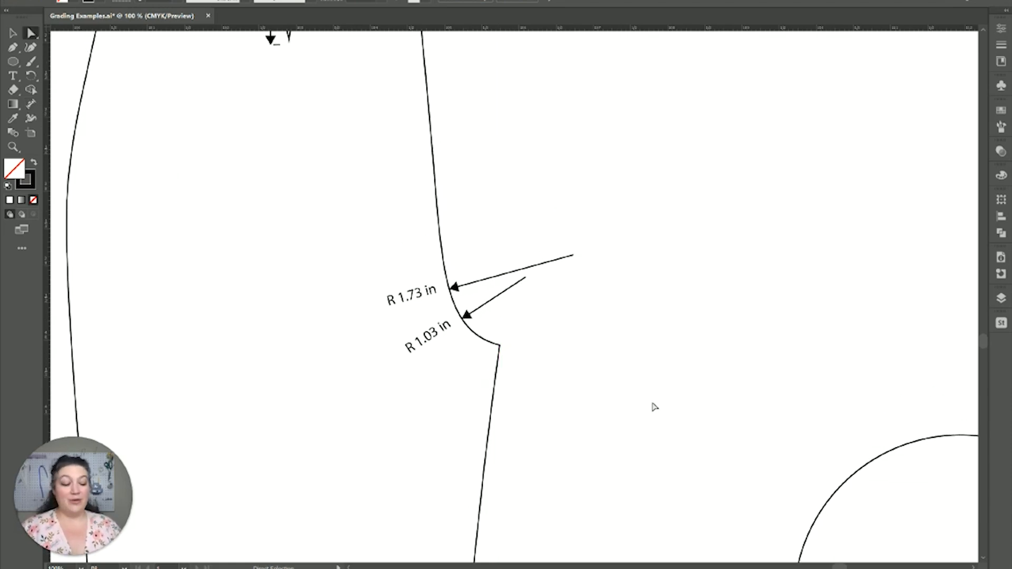
key("ctrl+minus")
key("ctrl+minus")
key("ctrl+minus")
key("a")
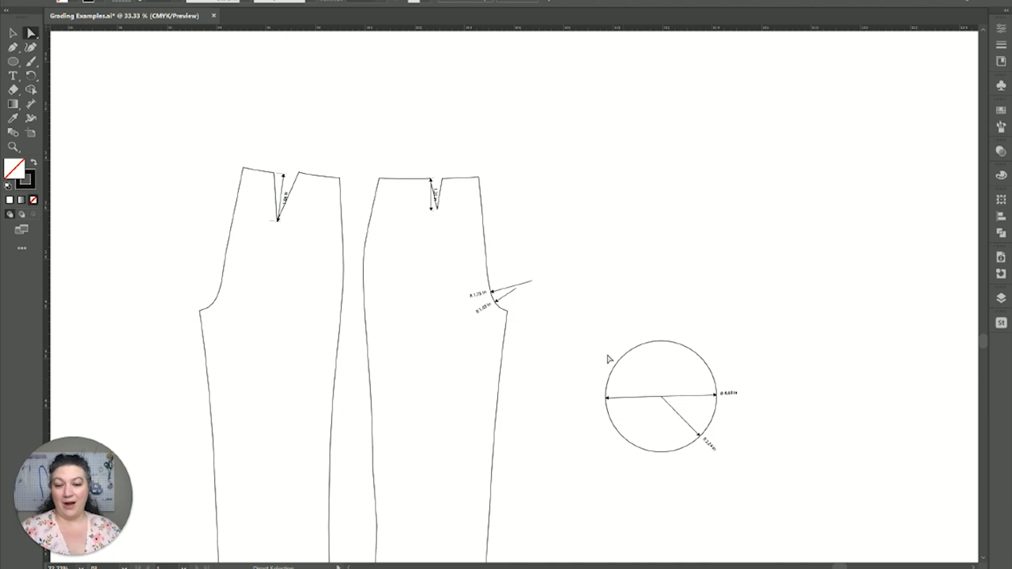
key("v")
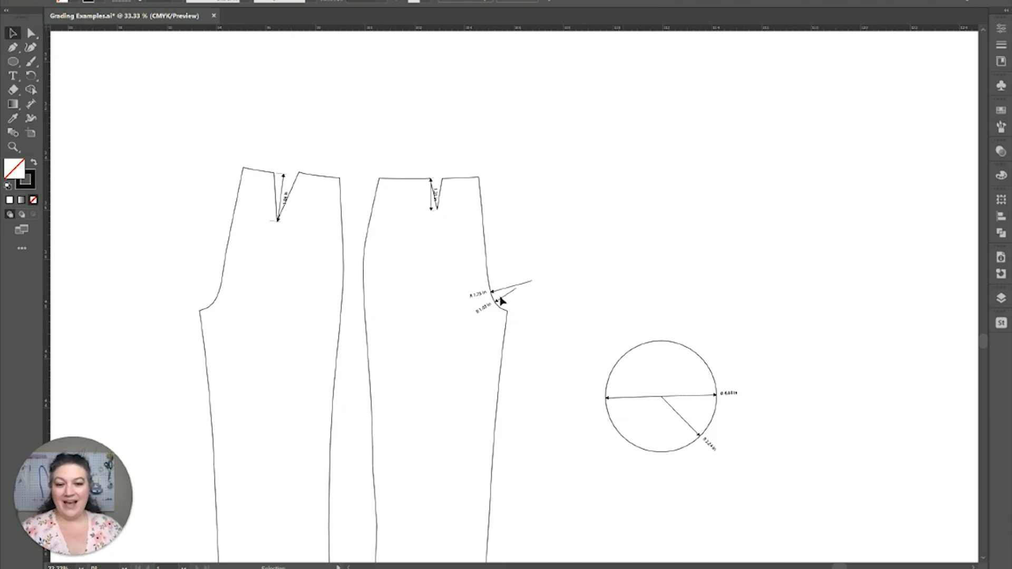
left_click(502, 304)
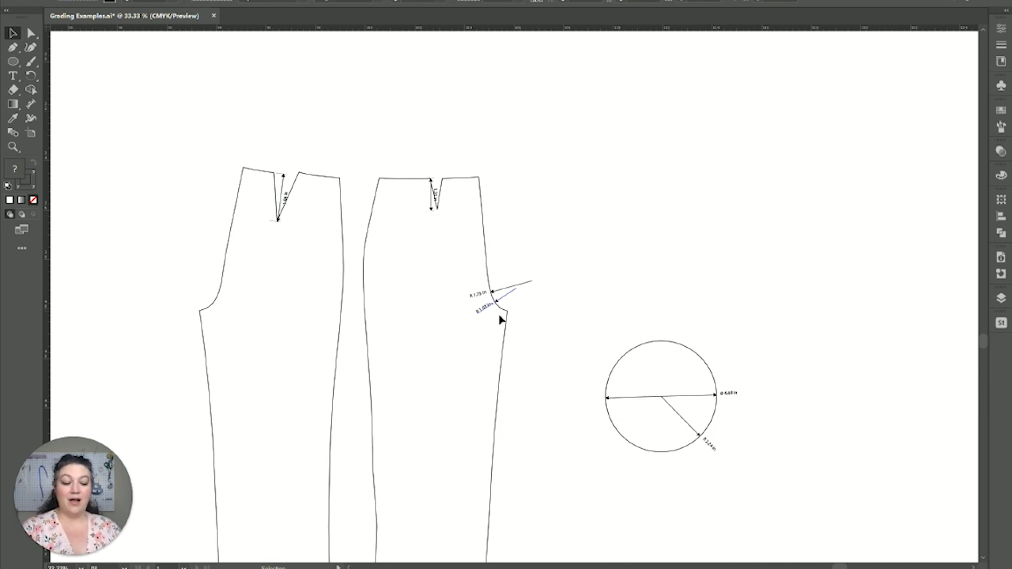
key("Delete")
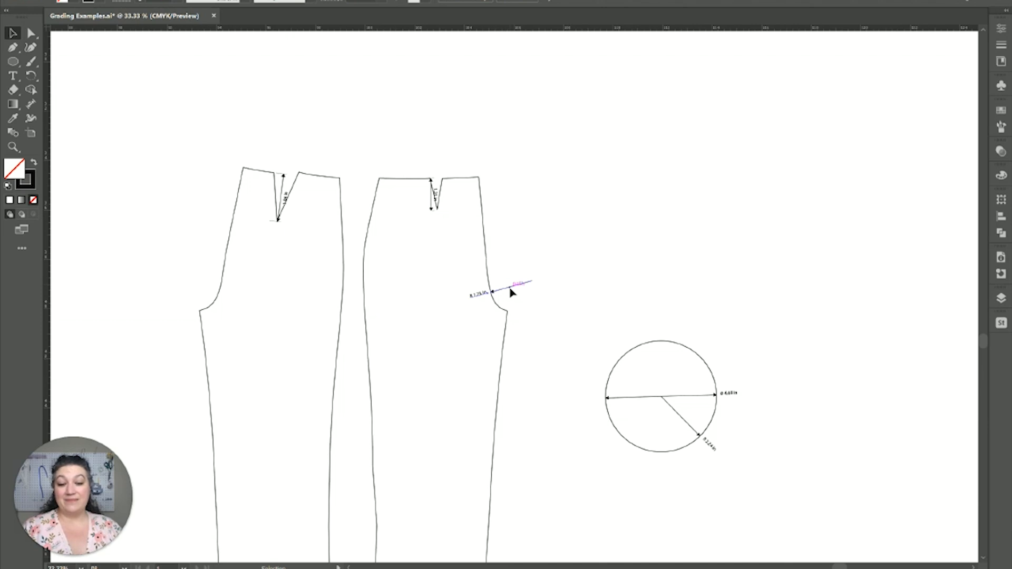
left_click(511, 292)
key("Delete")
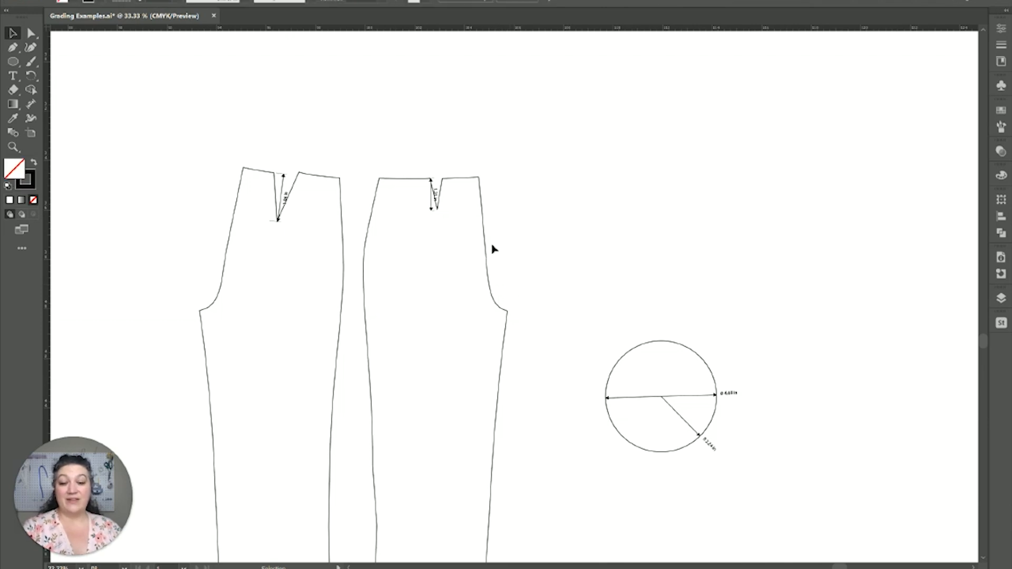
Delete the dart length dimensions from both trouser pieces
left_click(431, 213)
key("Delete")
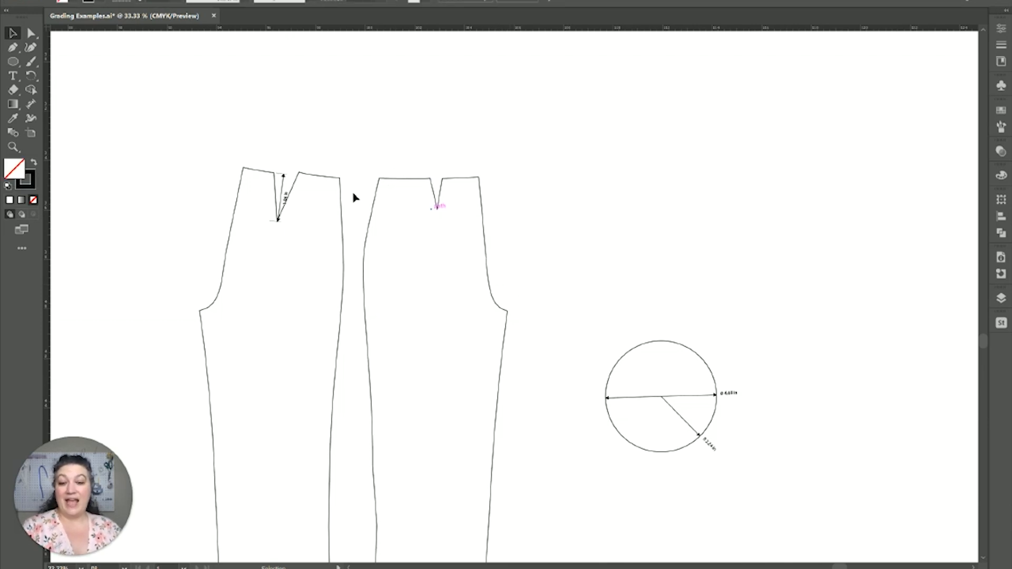
left_click(281, 212)
key("Delete")
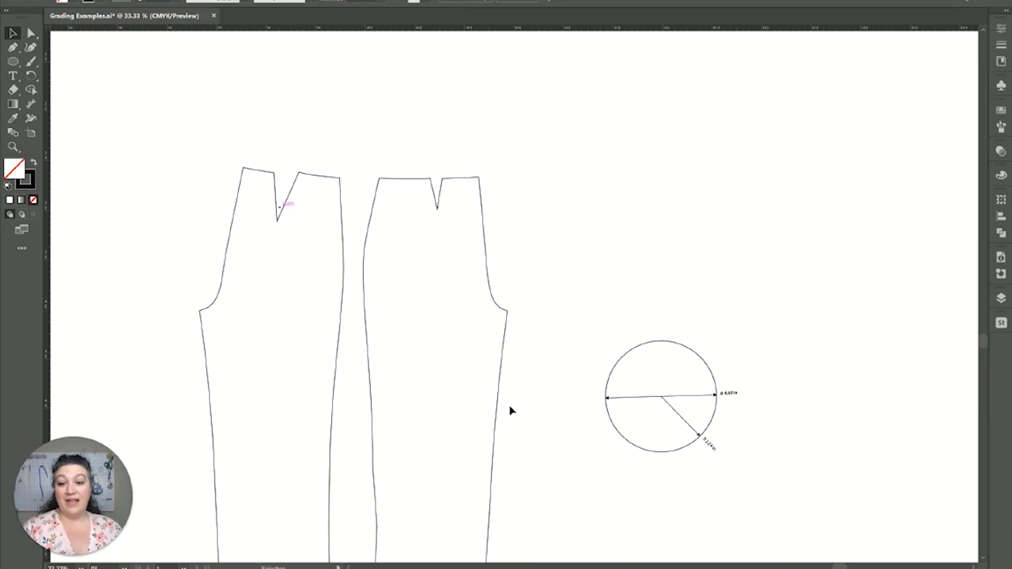
Delete the two angular dimensions and the hem width dimension from the left trouser piece
left_click_drag(511, 410, 562, 115)
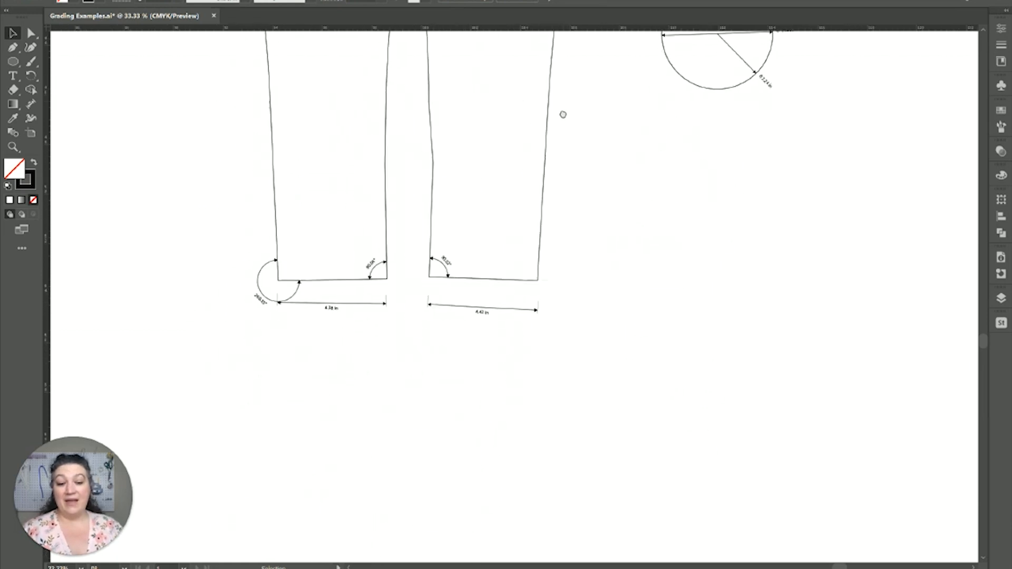
left_click(298, 297)
key("Delete")
left_click(327, 304)
key("Delete")
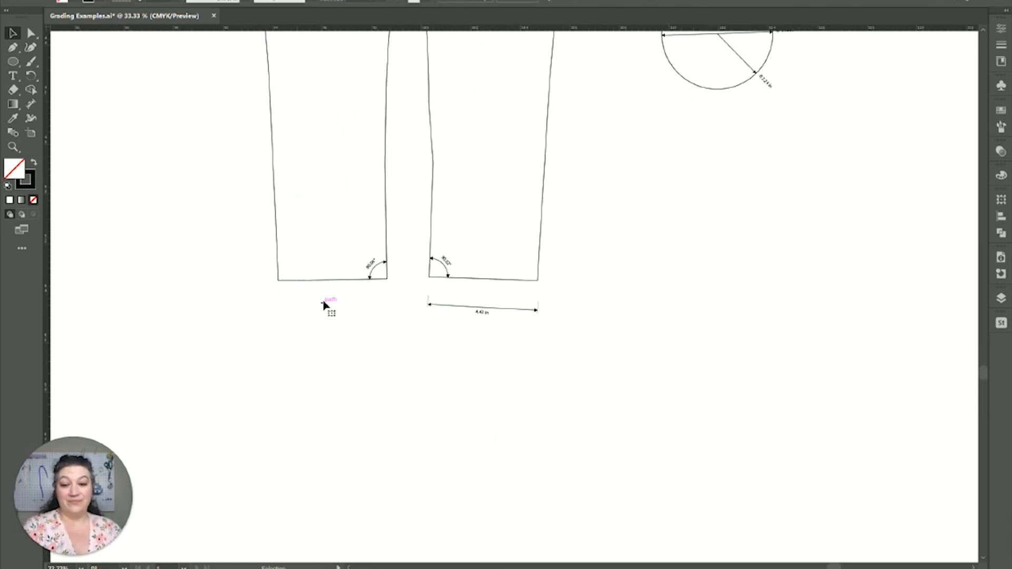
left_click(375, 269)
key("Delete")
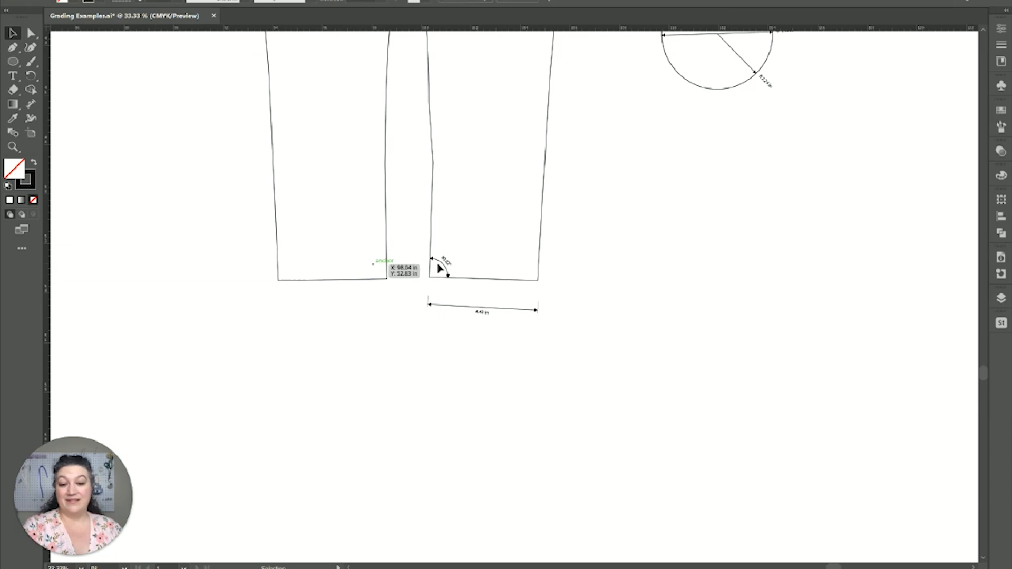
Delete the angular dimension and the hem width dimension from the right trouser piece
left_click(444, 265)
key("Delete")
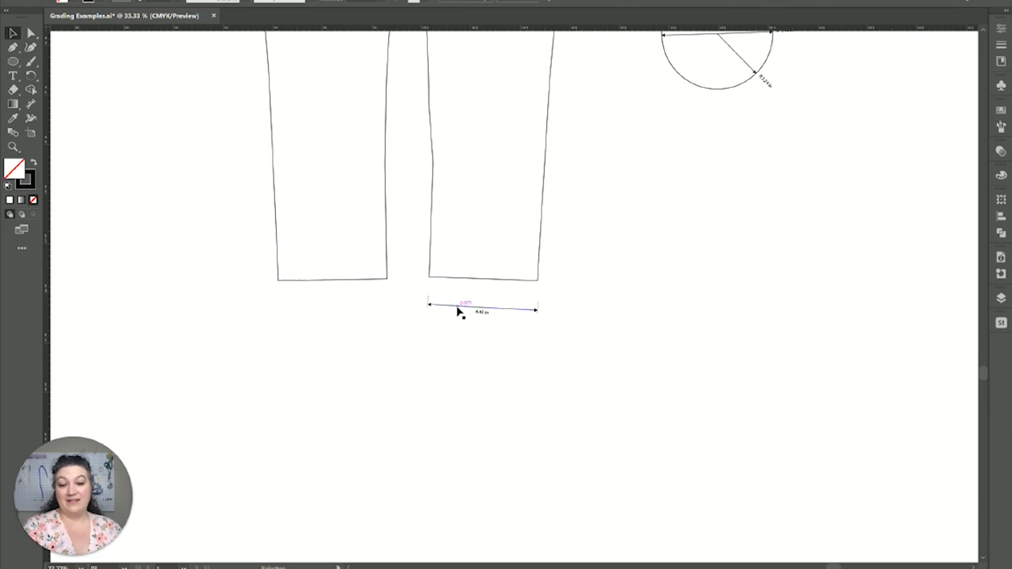
left_click(459, 309)
key("Delete")
Delete the radius and diameter dimensions from the circle
left_click_drag(674, 240, 555, 396)
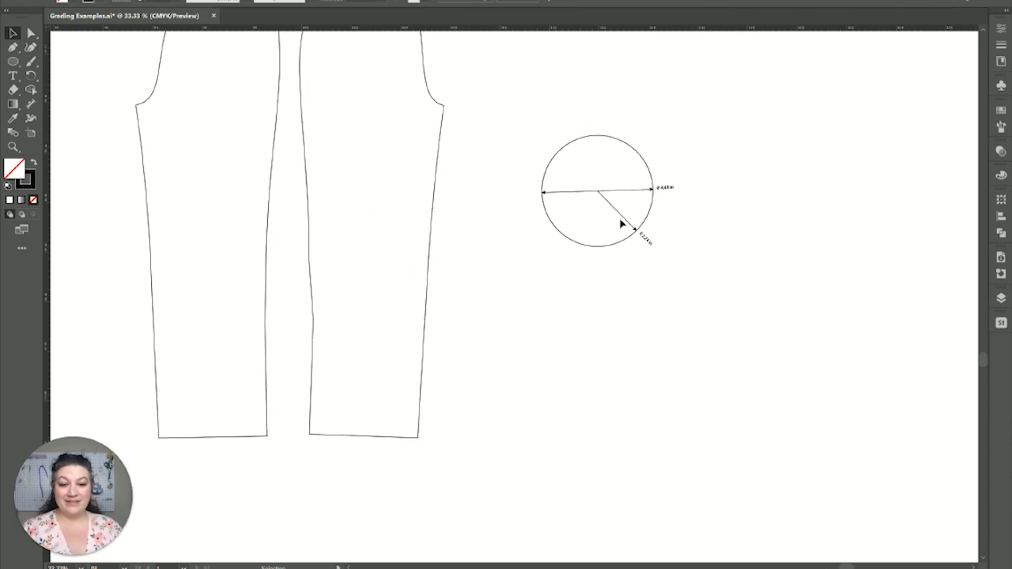
left_click(623, 220)
key("Delete")
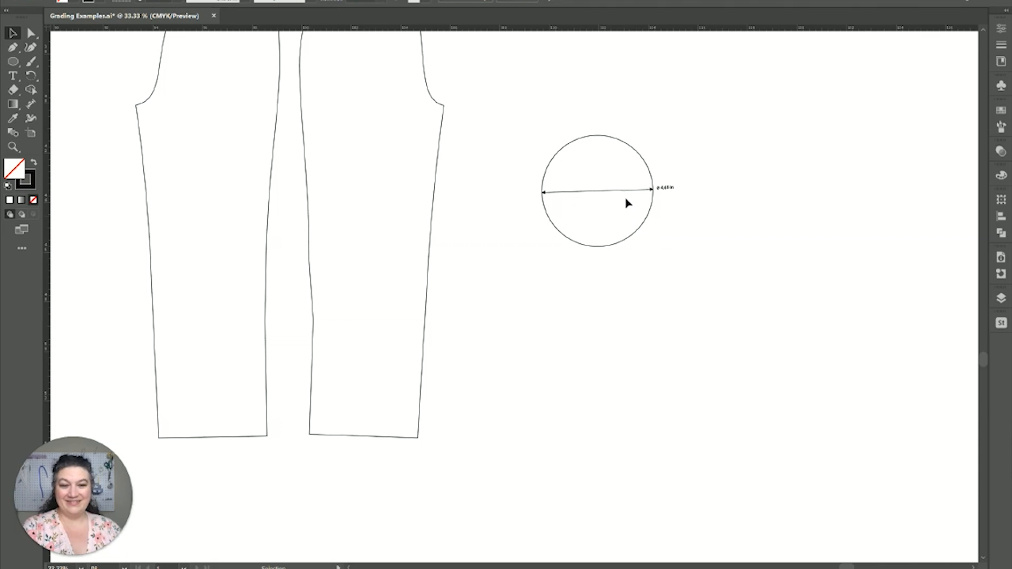
left_click(630, 193)
key("Delete")
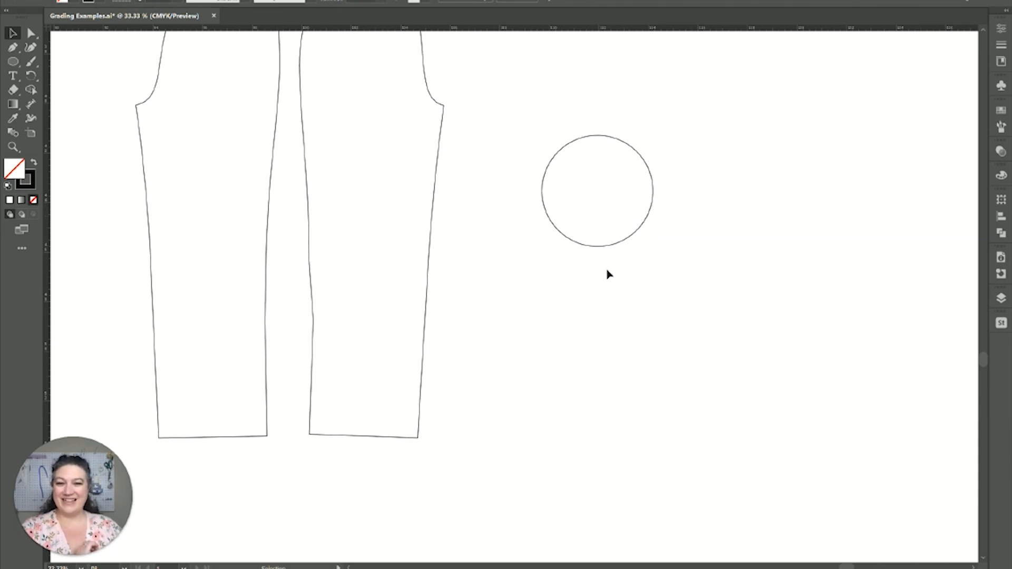
Open the Dimension tool's options and set the precision to 0
scroll(609, 274, "up", 1)
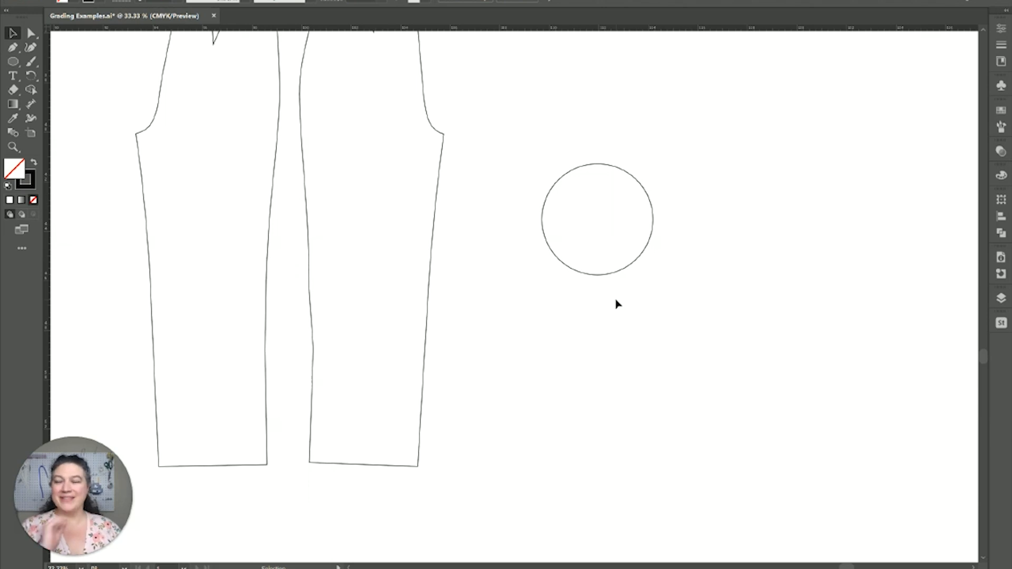
left_click(34, 106)
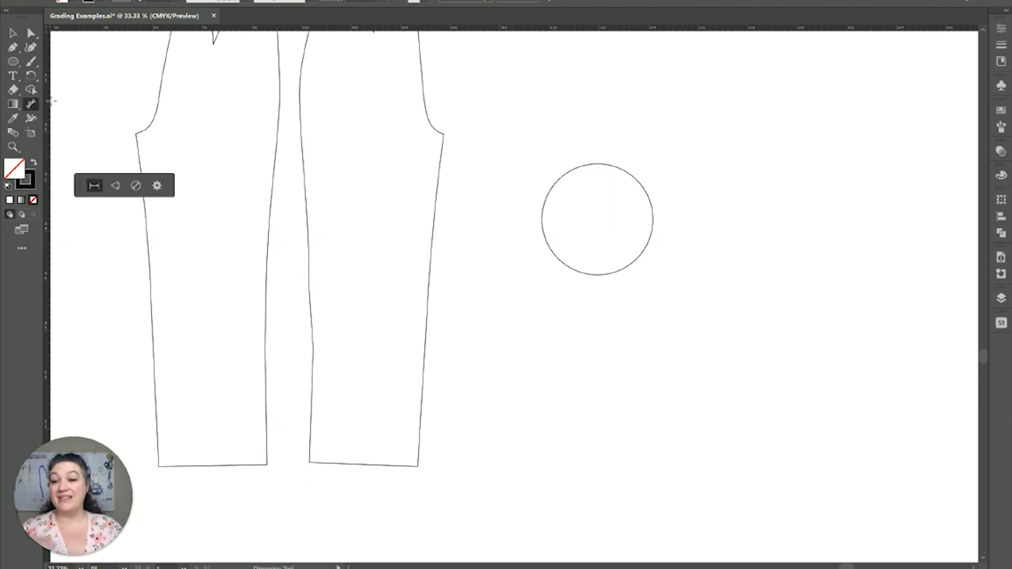
left_click(158, 186)
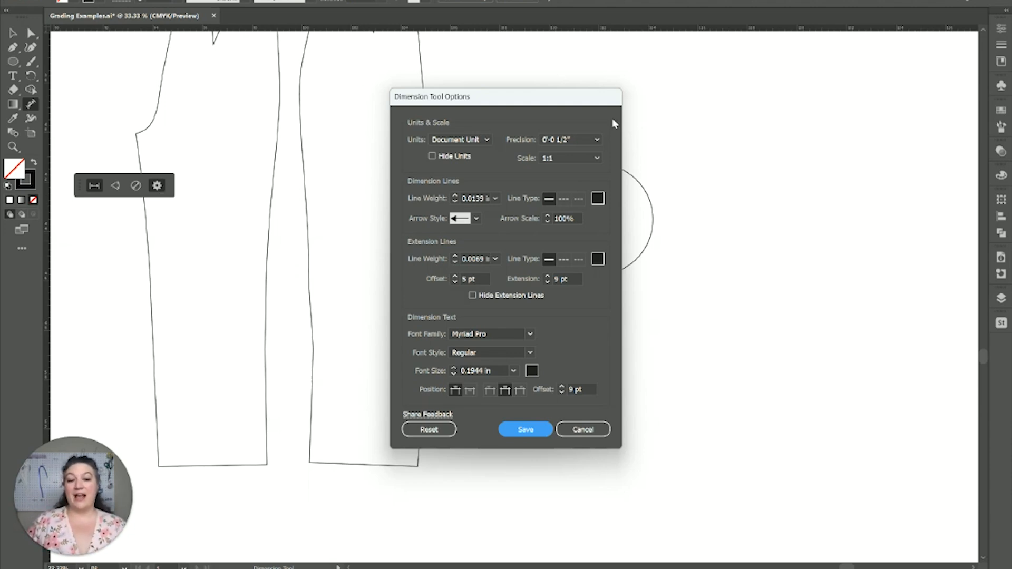
left_click(597, 140)
left_click(572, 156)
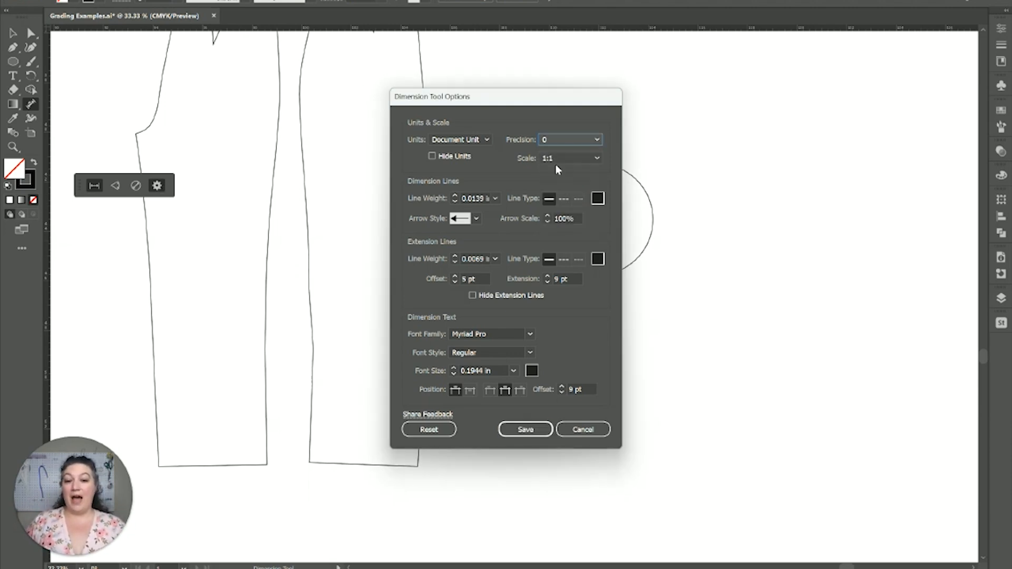
left_click(580, 139)
left_click(584, 153)
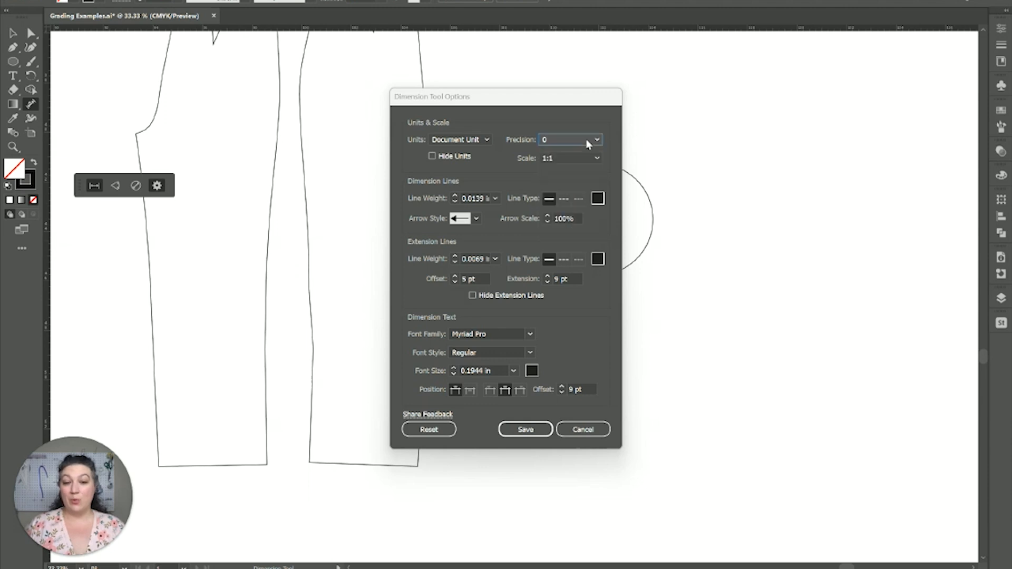
Keep the dimension units at Document Unit and set the precision to 0'-0 1/4"
left_click(484, 141)
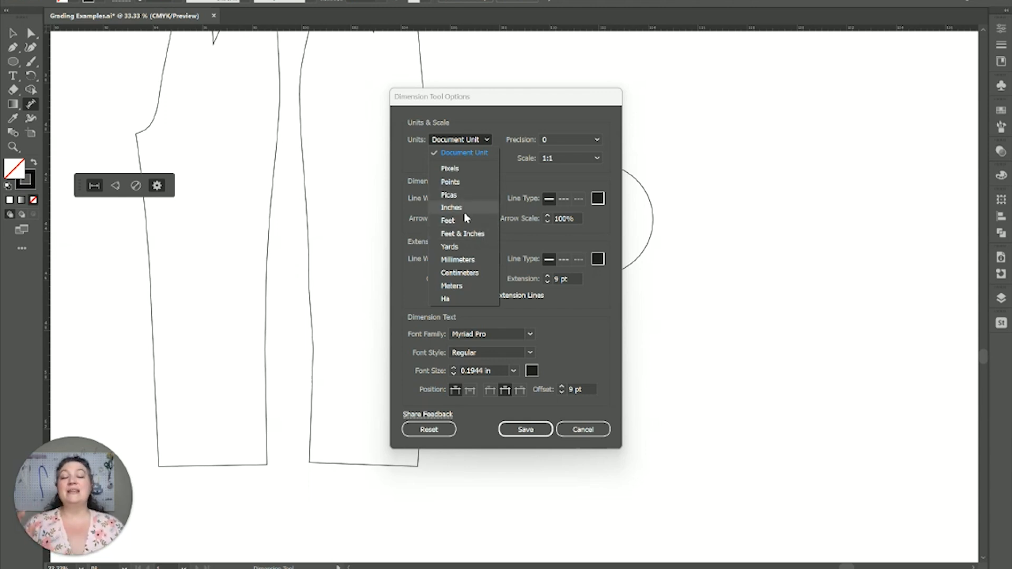
left_click(477, 151)
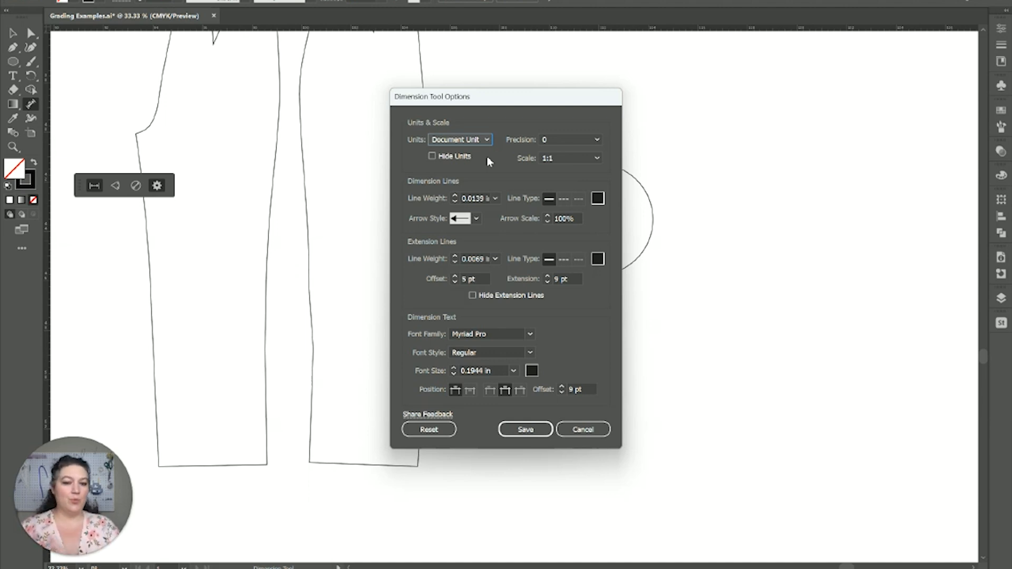
left_click(569, 141)
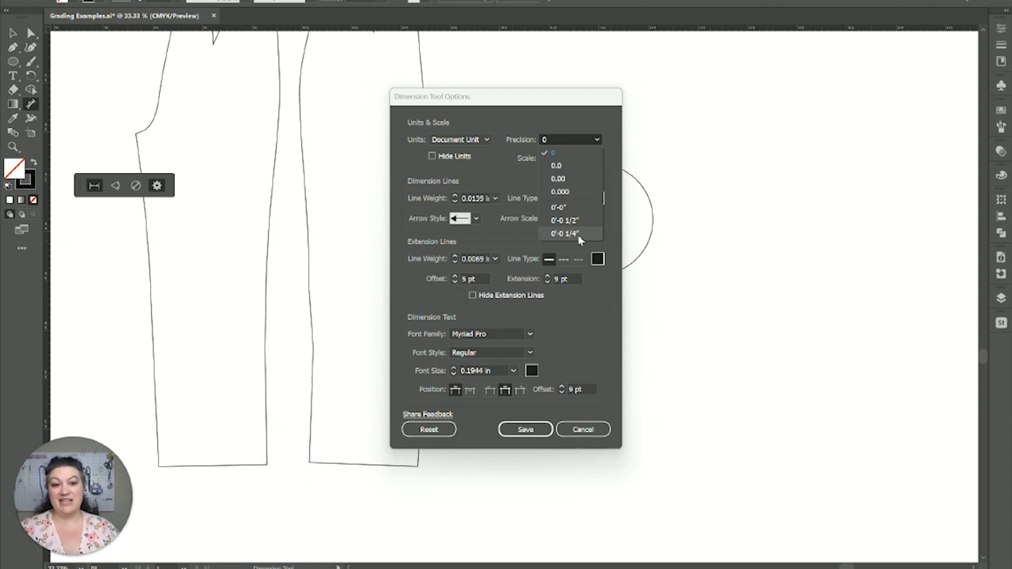
left_click(580, 177)
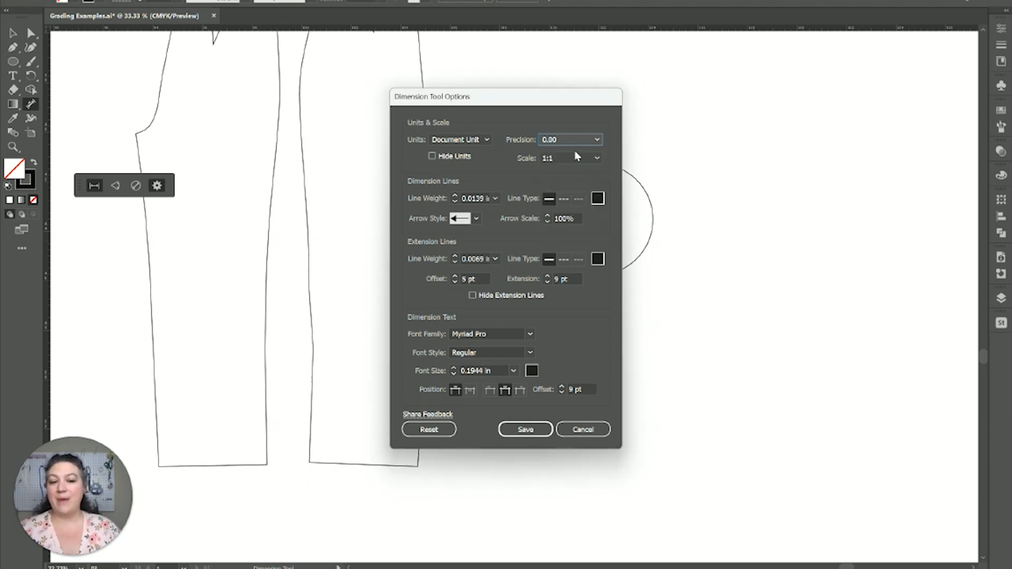
left_click(582, 136)
left_click(575, 230)
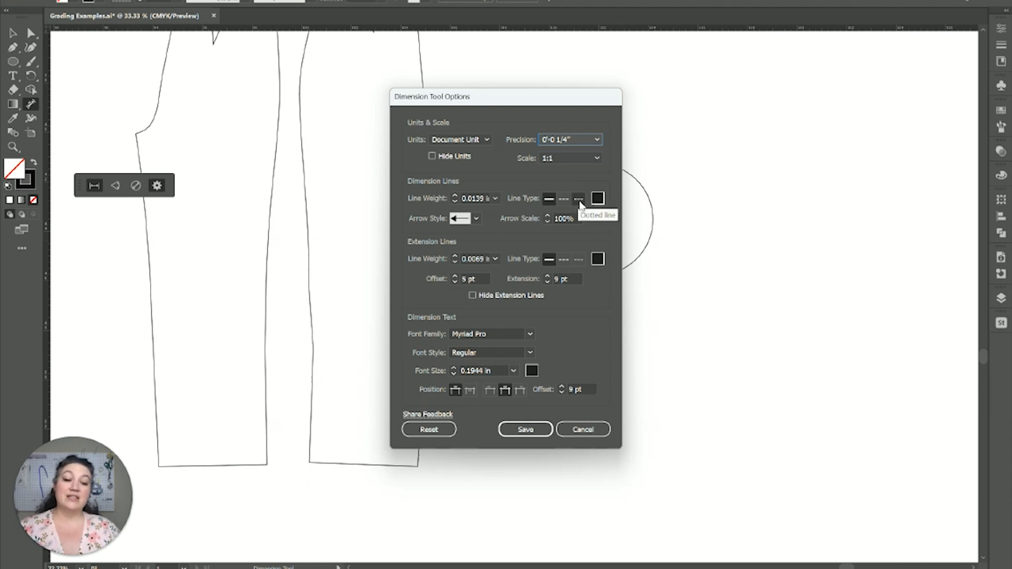
Look through the available arrow styles, keep the current one, and save the Dimension tool options
left_click(478, 218)
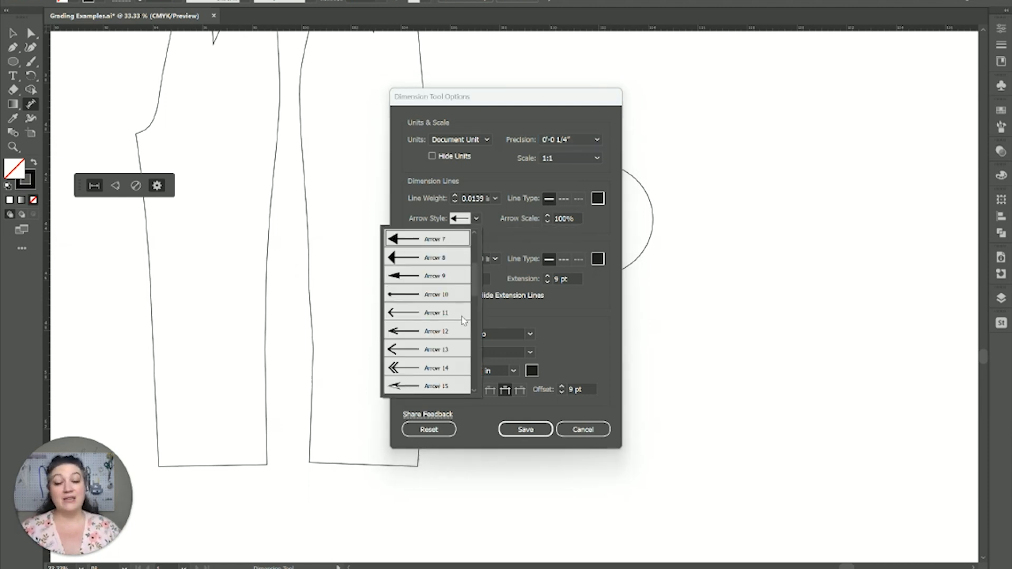
scroll(477, 273, "up", 3)
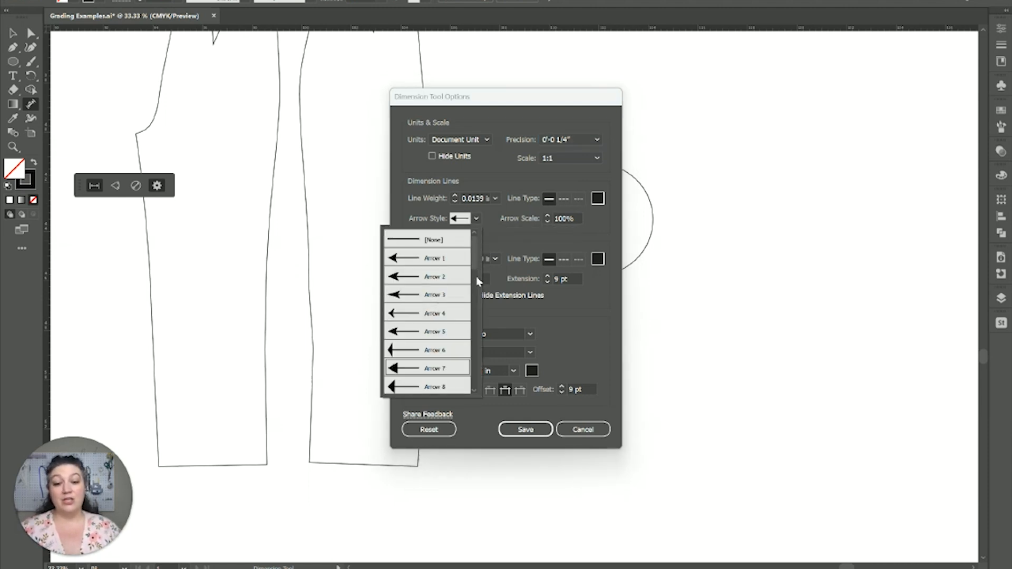
left_click_drag(475, 263, 468, 393)
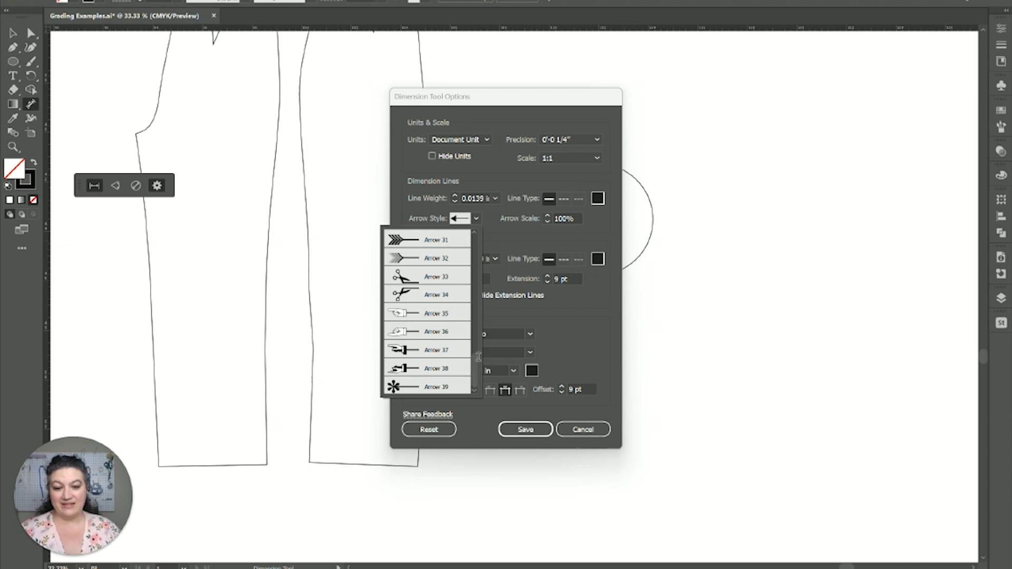
left_click_drag(475, 385, 504, 222)
left_click(504, 221)
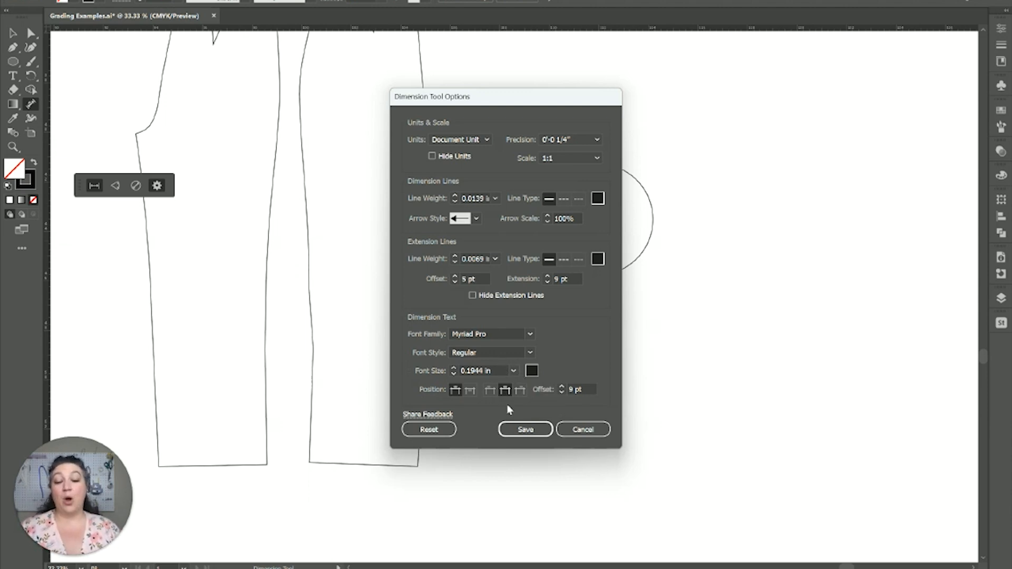
left_click(548, 431)
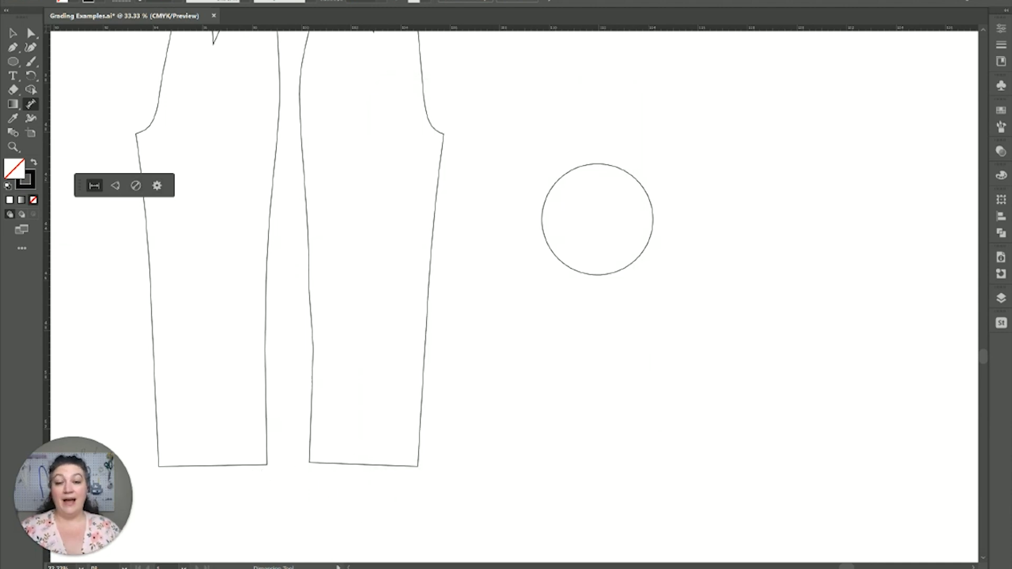
Add a linear dimension below the hem of the right trouser piece and another below the left piece's hem
left_click_drag(309, 478, 418, 483)
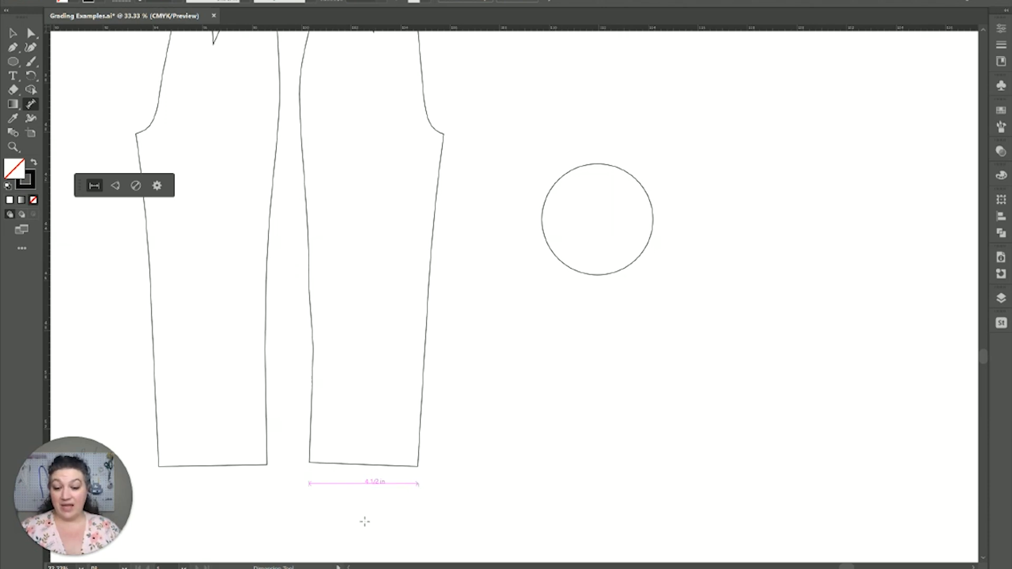
left_click(372, 488)
left_click_drag(236, 468, 372, 379)
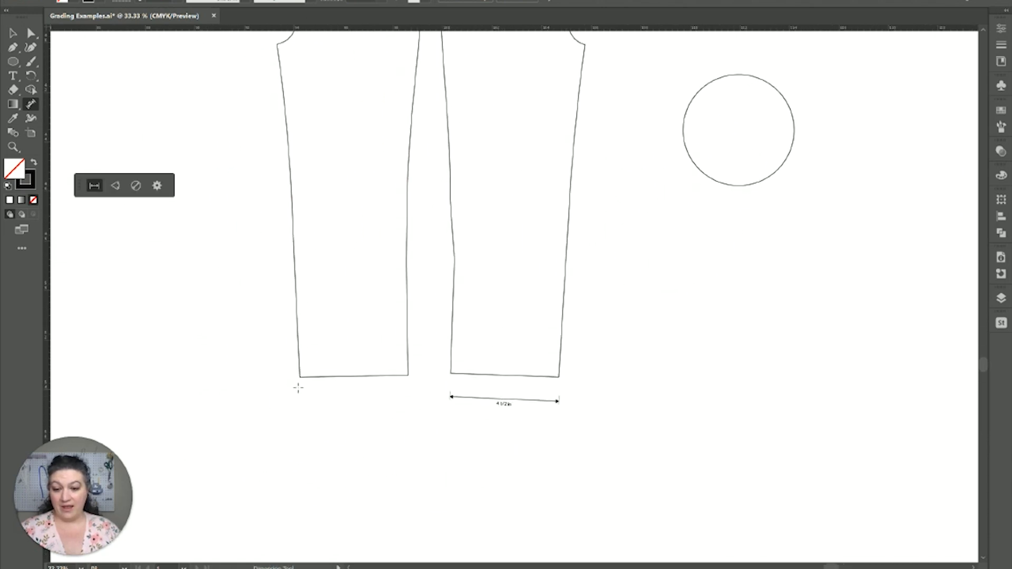
left_click_drag(300, 387, 410, 384)
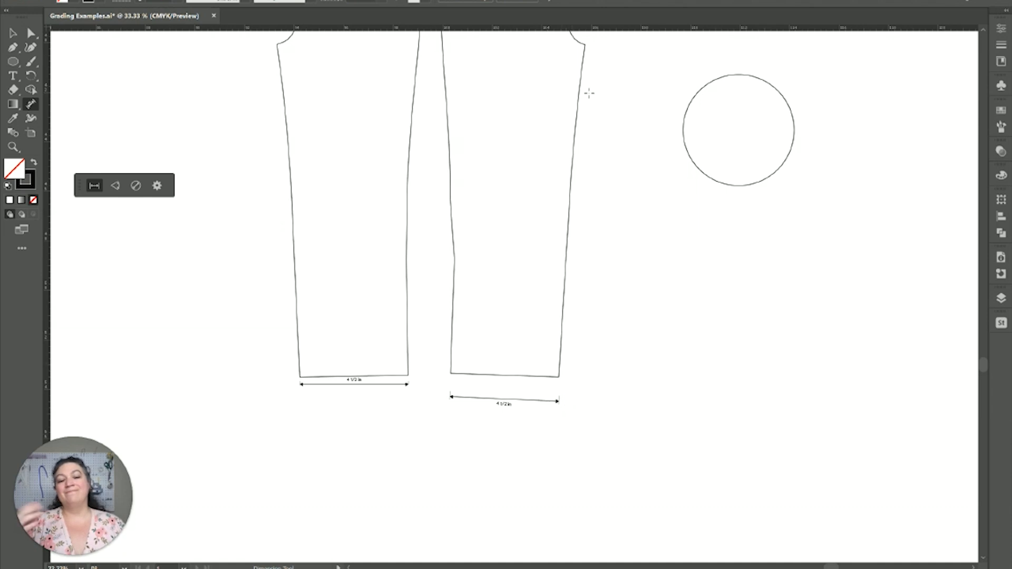
Add a linear dimension across the circle's full width, placed just below it, and a radial-mode dimension diagonally through the circle
left_click(684, 131)
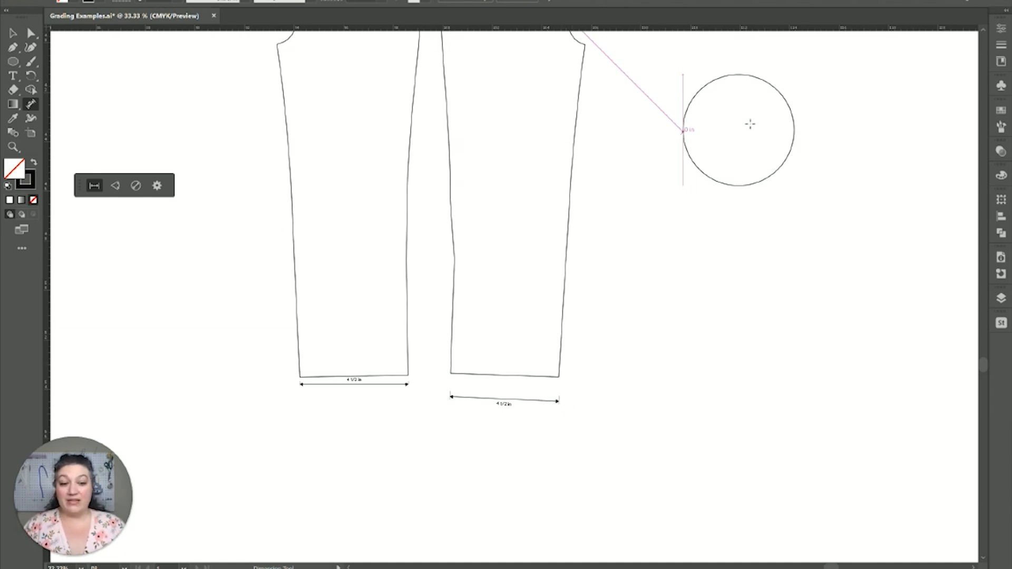
left_click(793, 130)
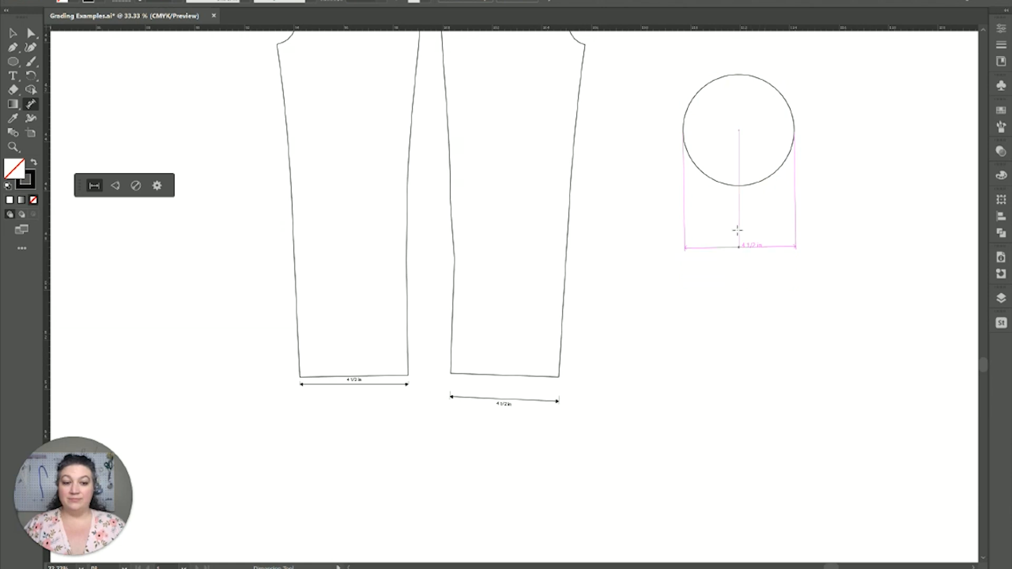
left_click(744, 197)
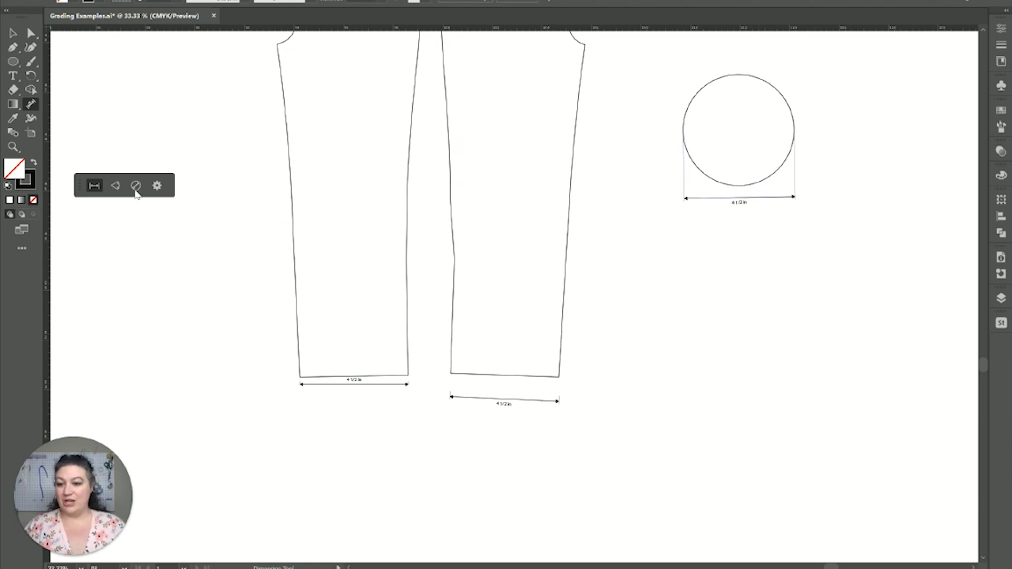
left_click(137, 186)
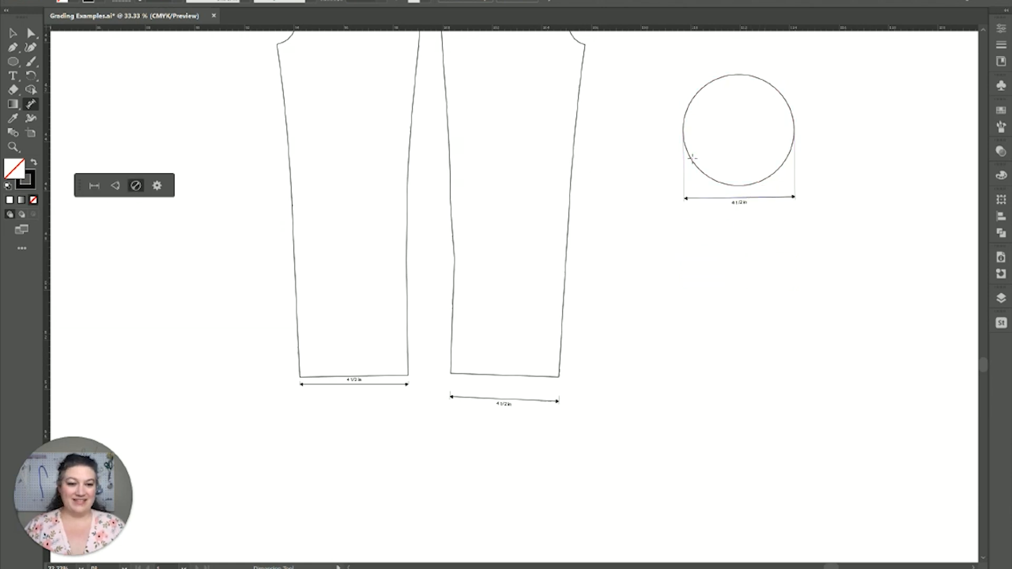
left_click(735, 132)
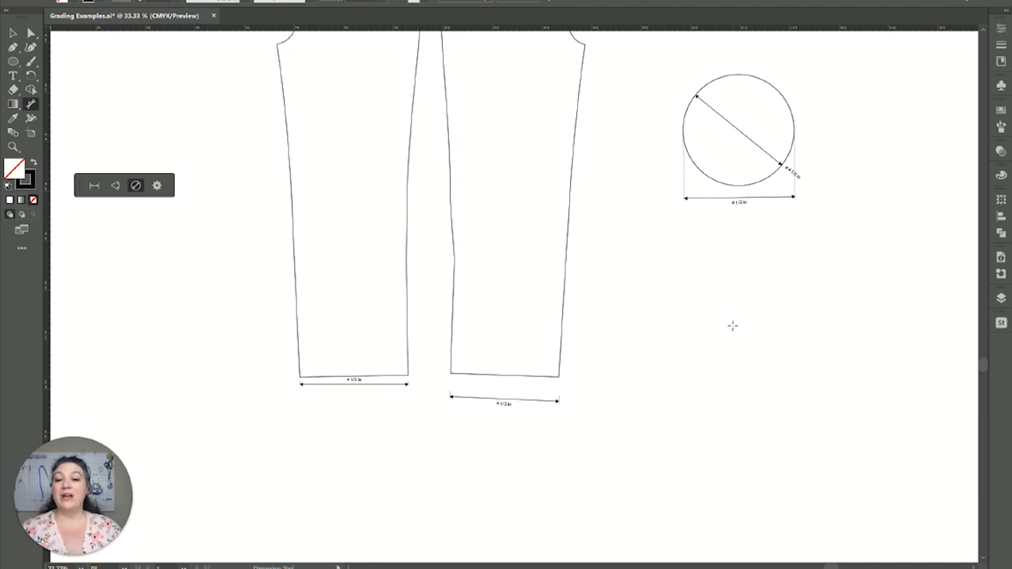
Set the Dimension tool's precision to 0.00 and save the options
left_click(156, 186)
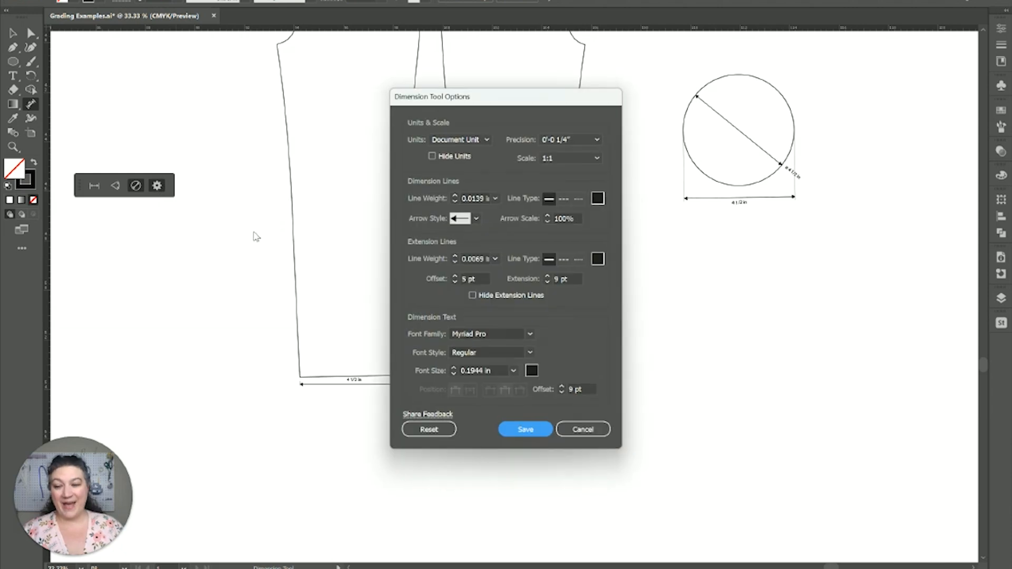
left_click(575, 140)
left_click(585, 192)
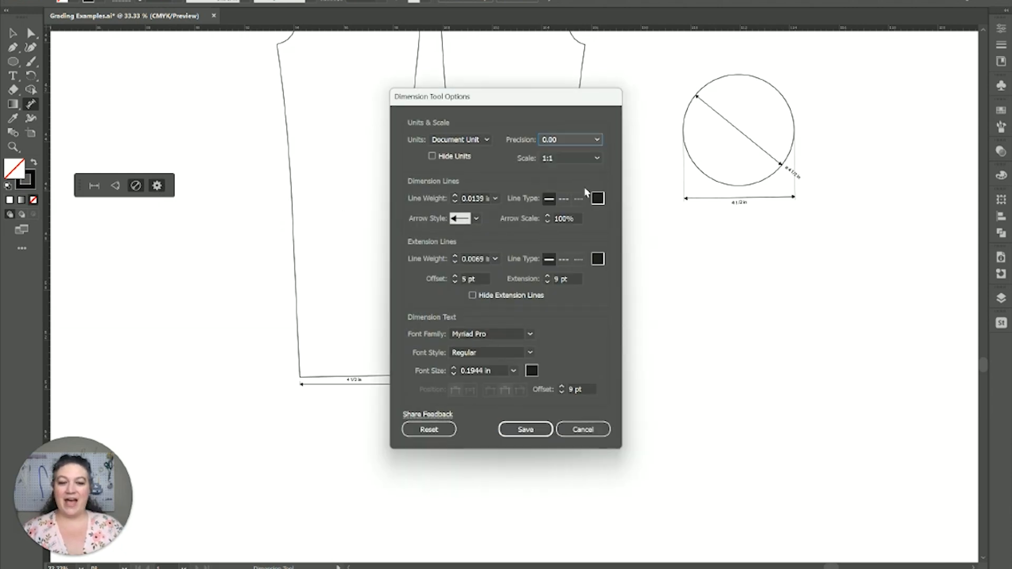
left_click(540, 432)
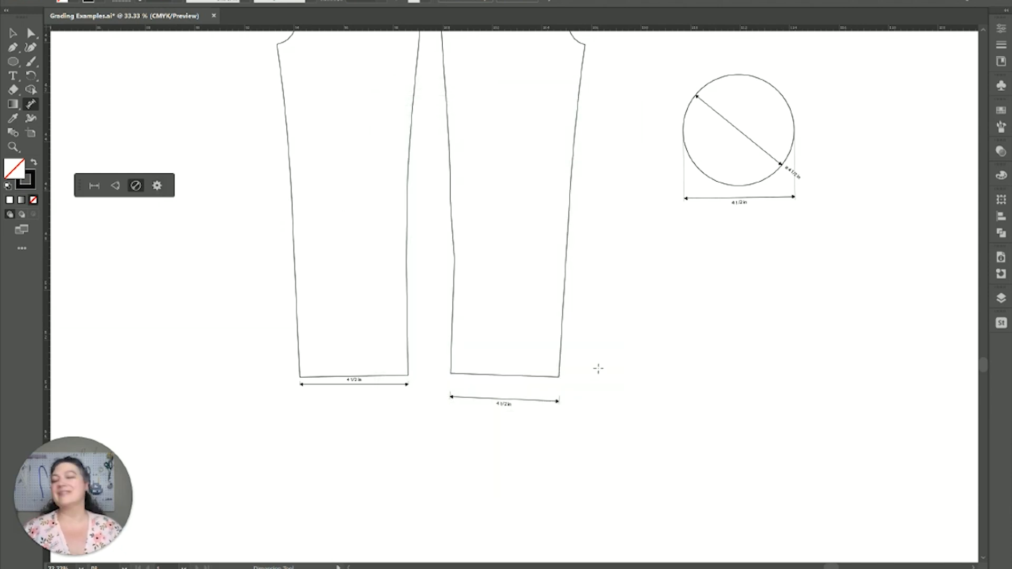